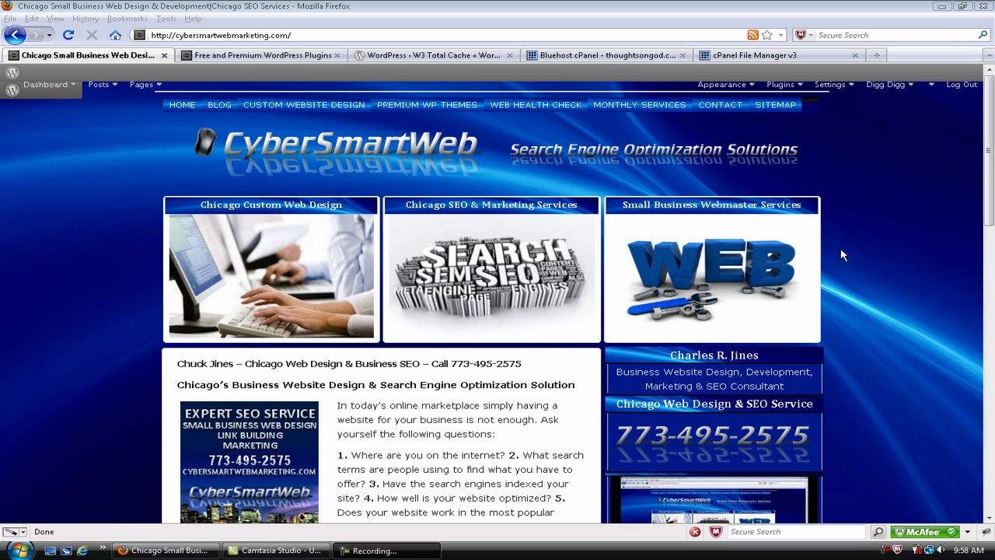
# Look over the W3 Total Cache Plugin Directory page, then go back to the wp-seoplugin.com tab.
pyautogui.click(452, 61)
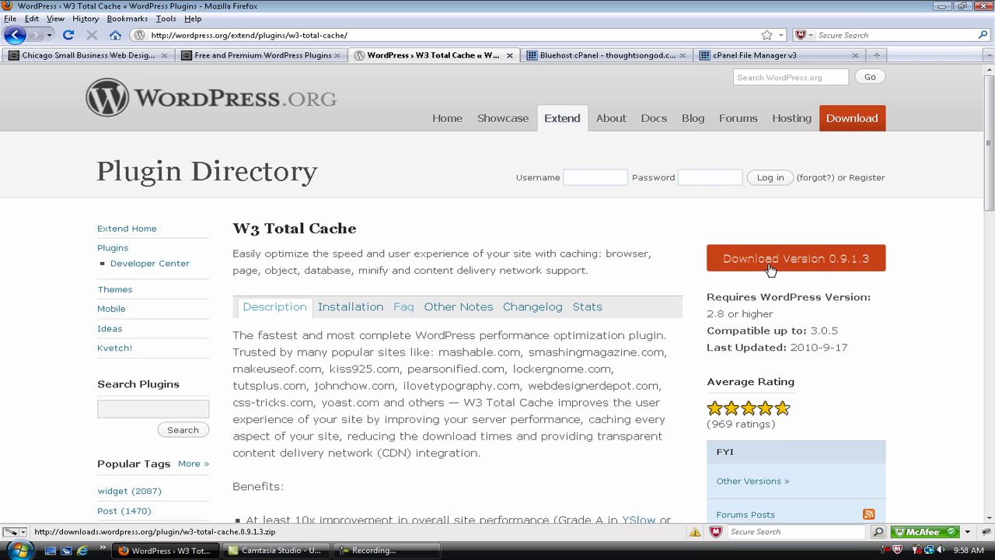
pyautogui.click(323, 56)
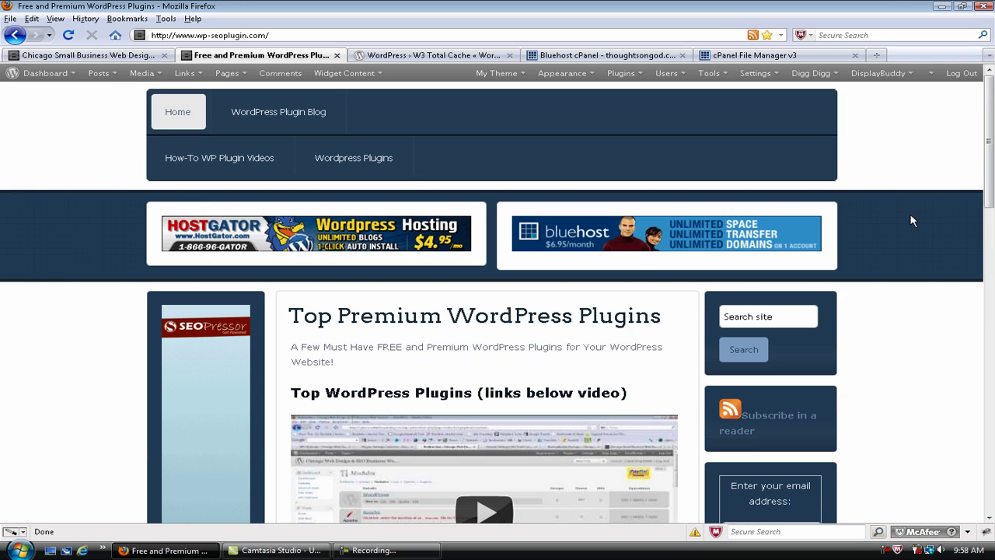
# From Plugins > Add New, paste 'W3 Total Cache' into the plugin search and run the search.
pyautogui.moveTo(614, 82)
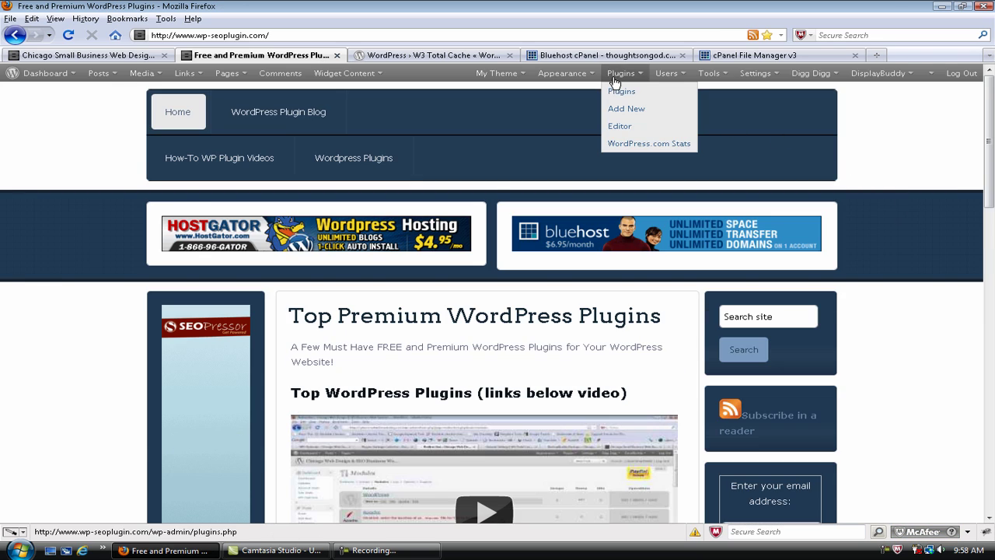
pyautogui.click(628, 109)
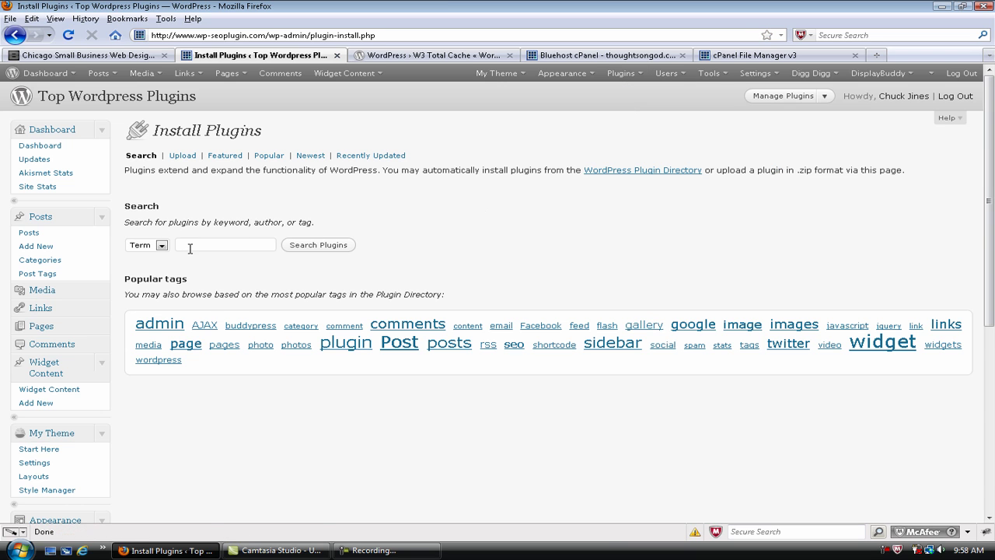
pyautogui.click(191, 245)
pyautogui.rightClick(190, 246)
pyautogui.click(252, 308)
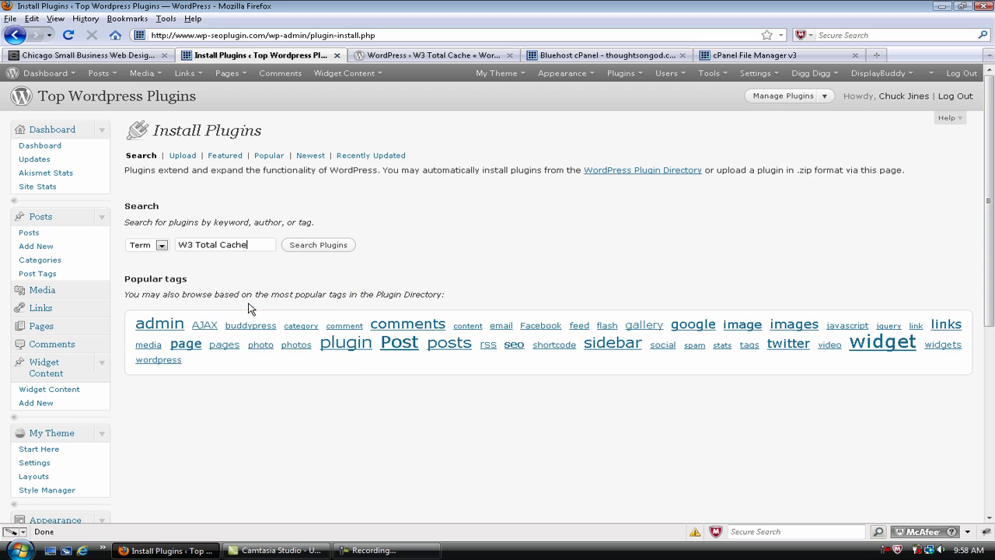
pyautogui.click(319, 245)
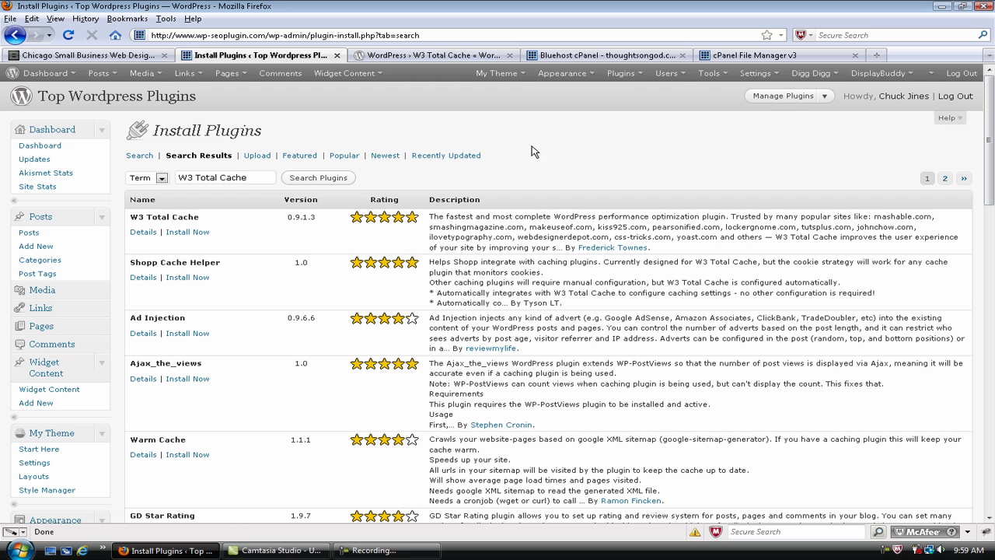
# Close the W3 Total Cache directory tab and scroll cPanel down to the Files section.
pyautogui.moveTo(469, 84)
pyautogui.click(487, 56)
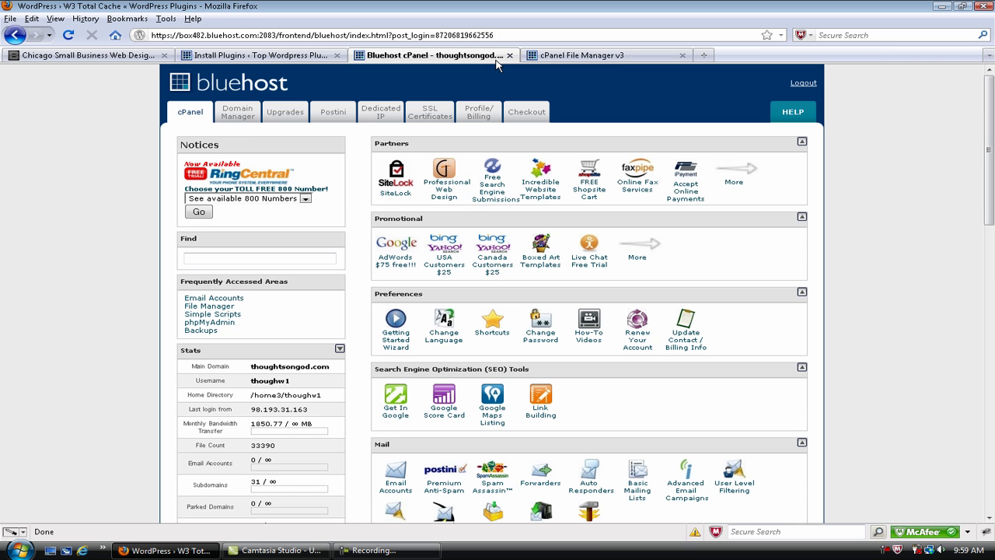
pyautogui.click(511, 56)
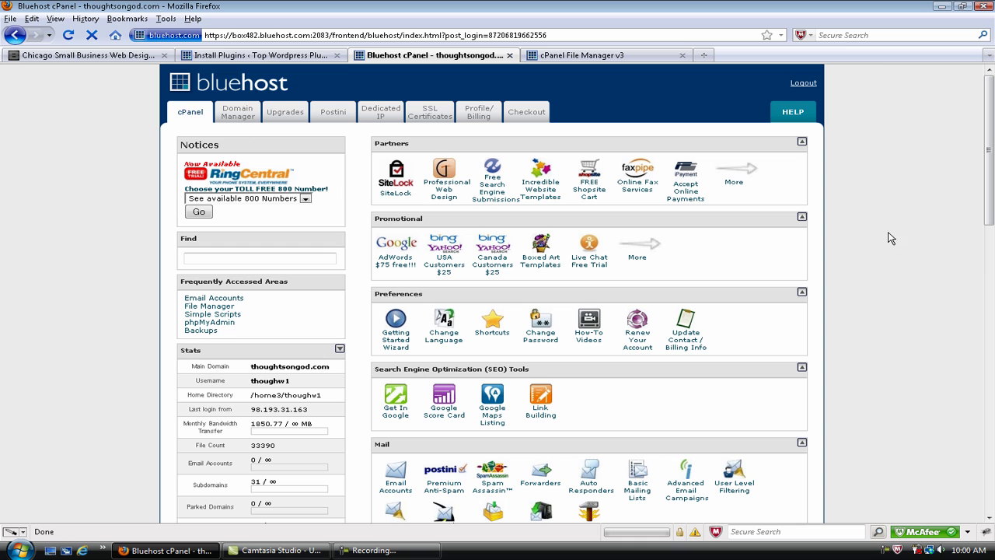
pyautogui.scroll(-6, 886, 242)
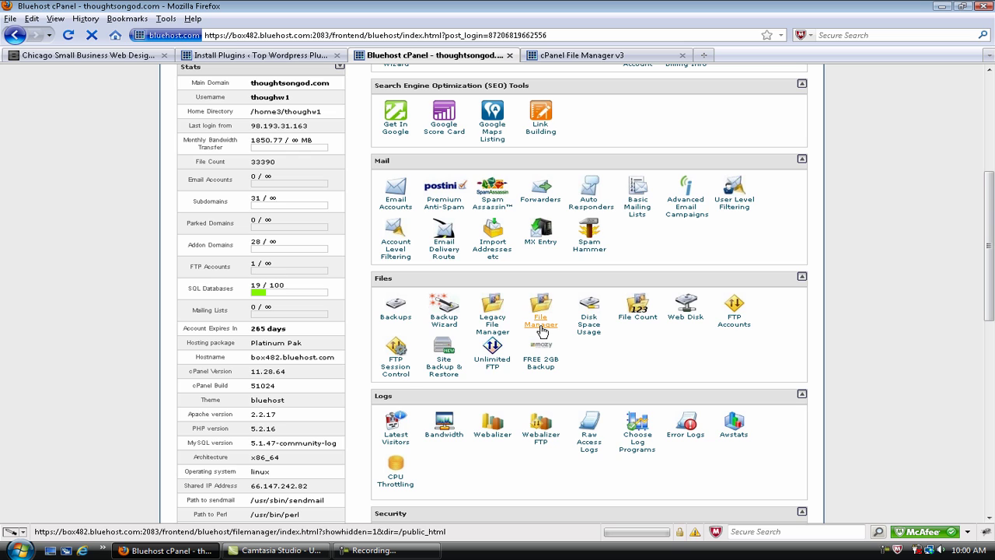
# Launch File Manager at the wp-seoplugin.com Document Root and switch to its new tab.
pyautogui.click(542, 326)
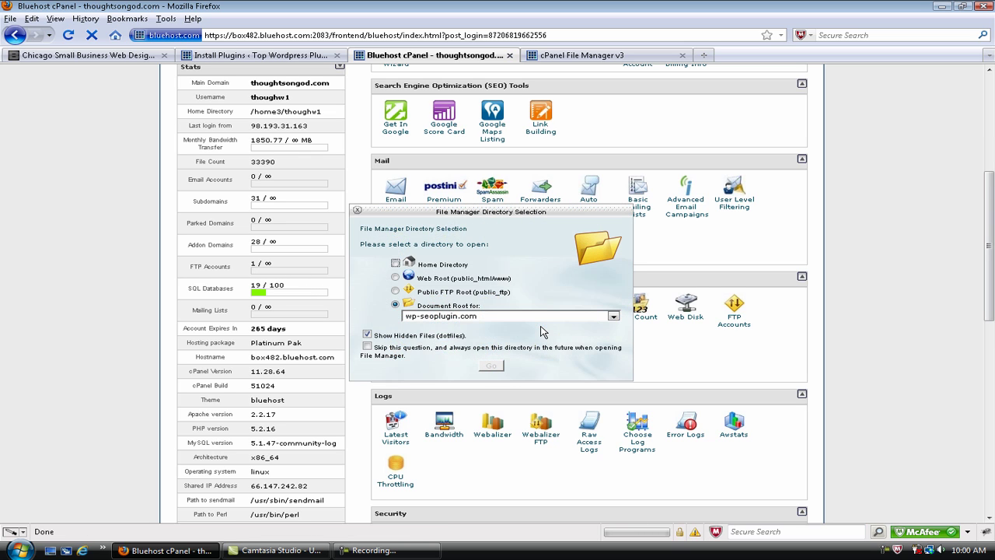
pyautogui.click(615, 318)
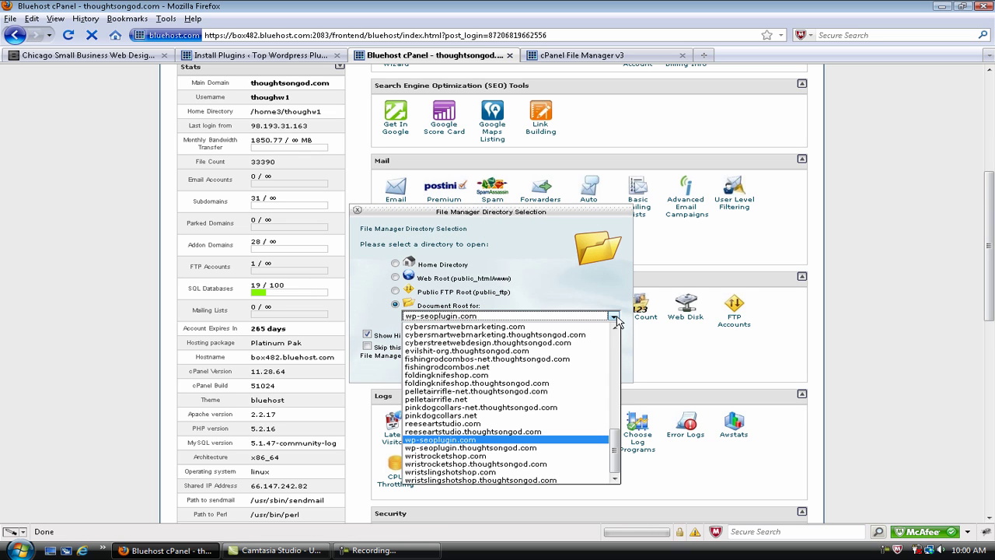
pyautogui.click(616, 320)
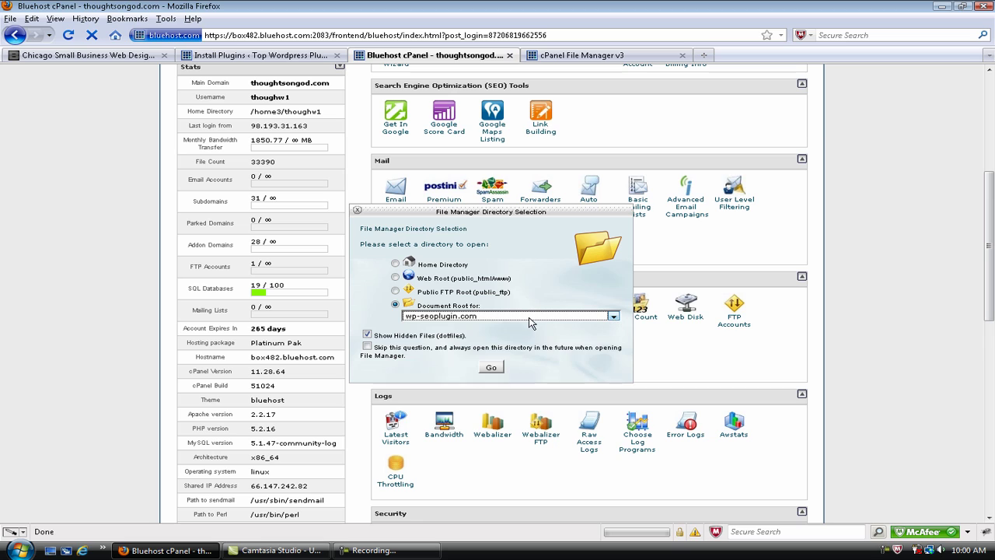
pyautogui.click(359, 215)
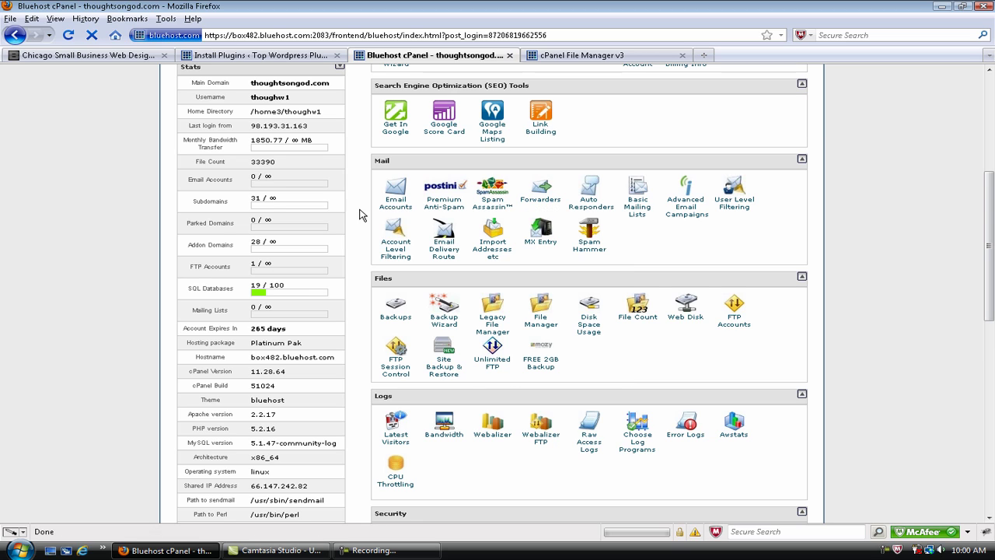
pyautogui.click(585, 57)
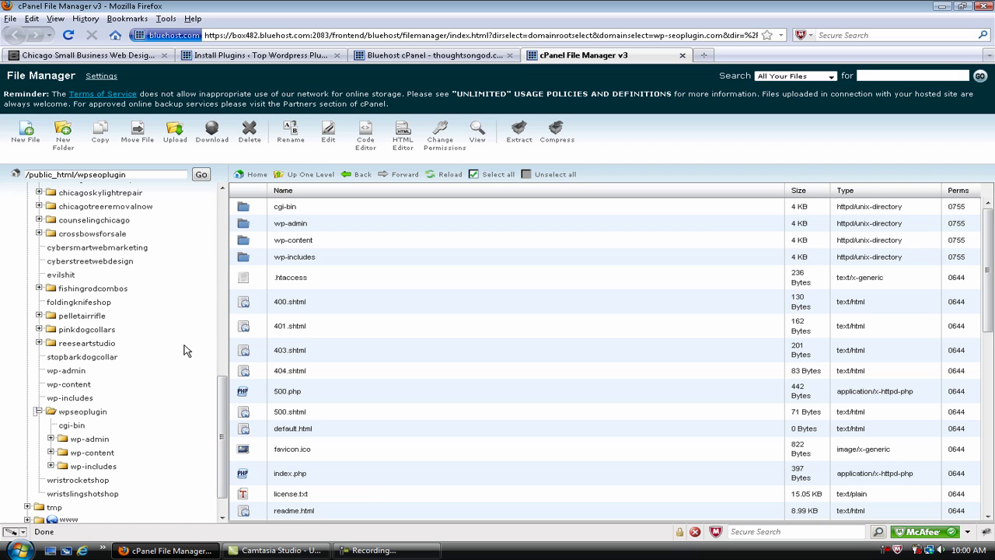
# Add Group and World Write to the wp-content folder so its permissions become 0777.
pyautogui.click(94, 413)
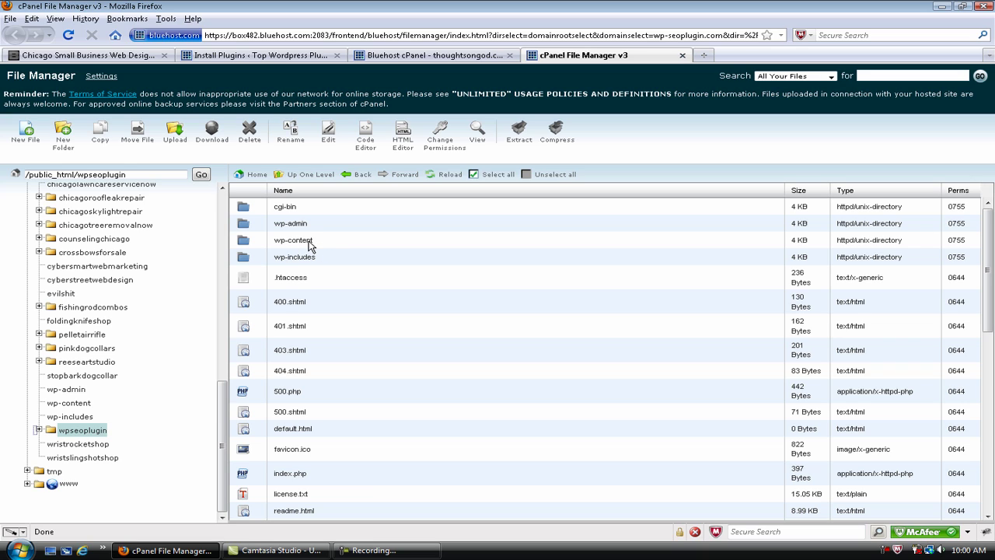
pyautogui.click(310, 246)
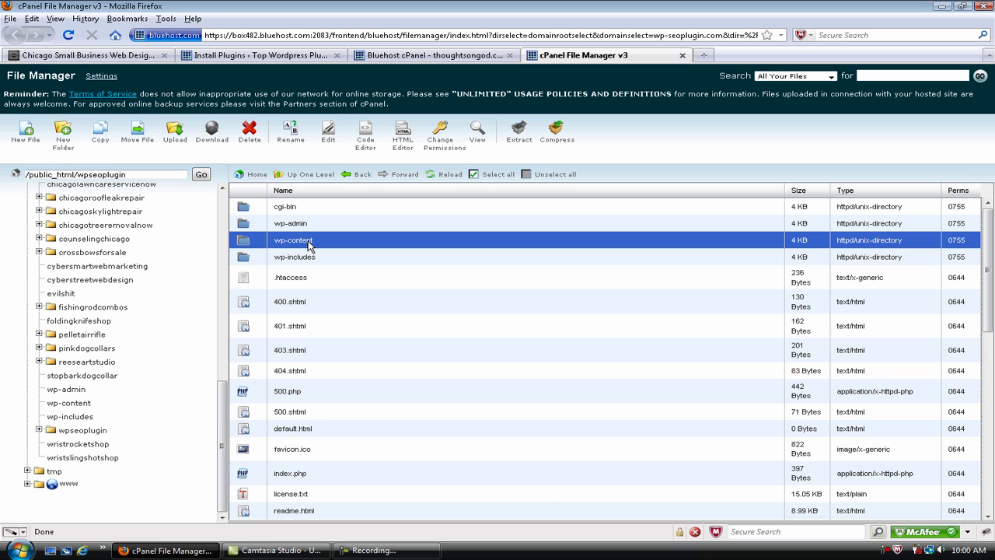
pyautogui.rightClick(310, 246)
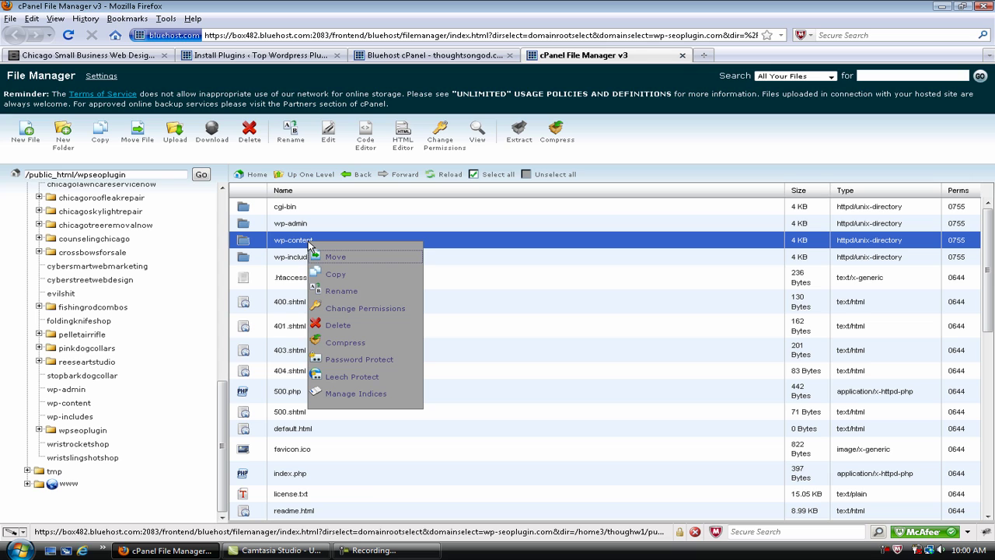
pyautogui.click(371, 310)
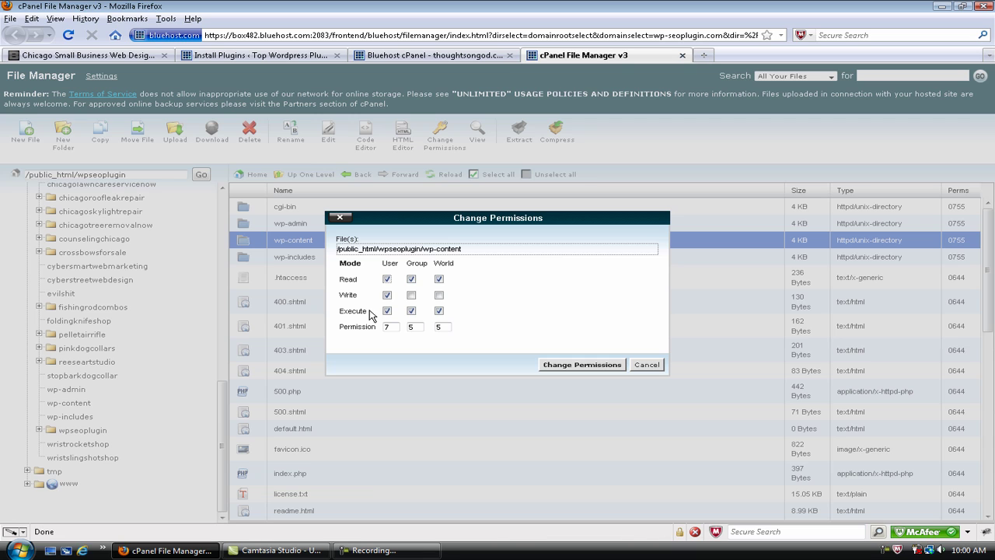
pyautogui.click(411, 297)
pyautogui.click(439, 296)
pyautogui.click(562, 366)
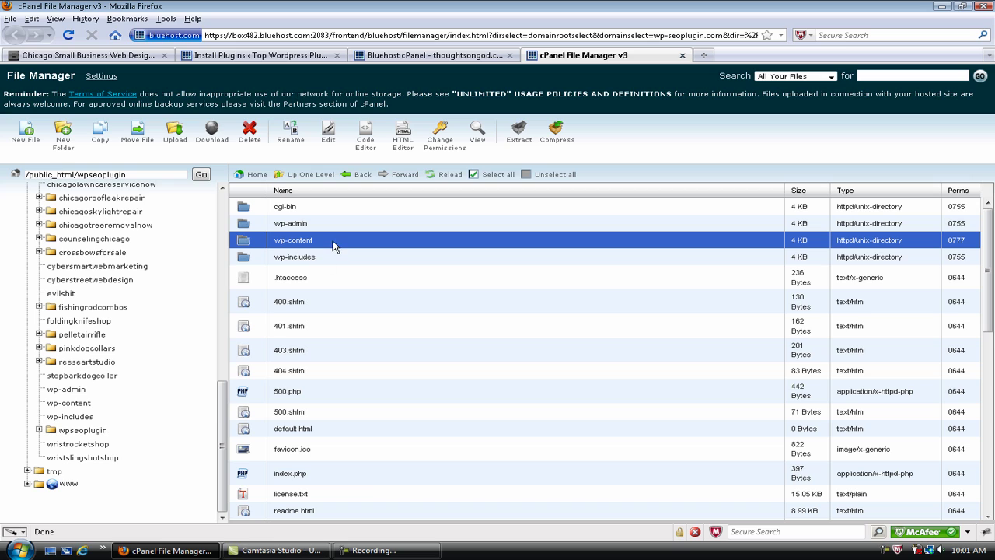
# Go into wp-content and apply 0777 permissions to the uploads folder.
pyautogui.click(39, 430)
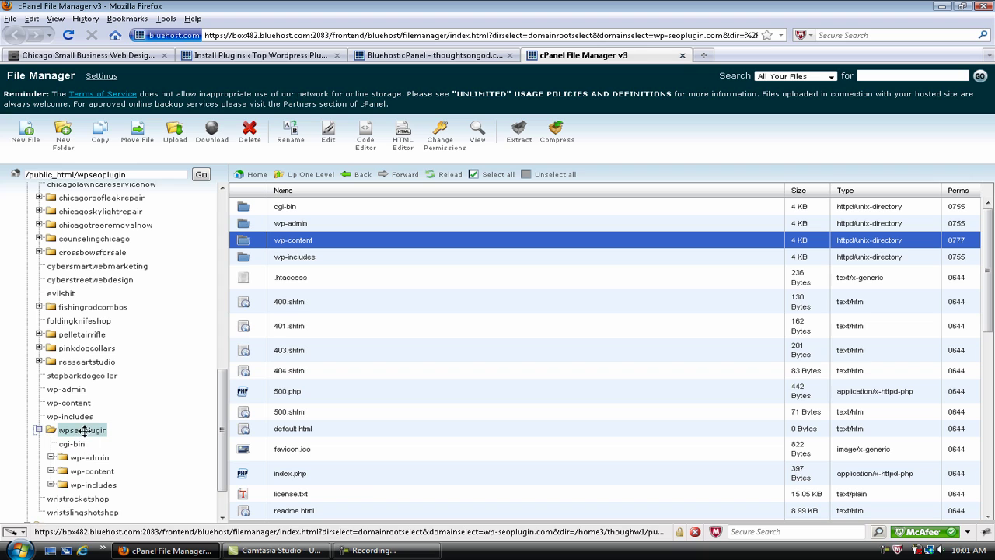
pyautogui.scroll(-2, 167, 456)
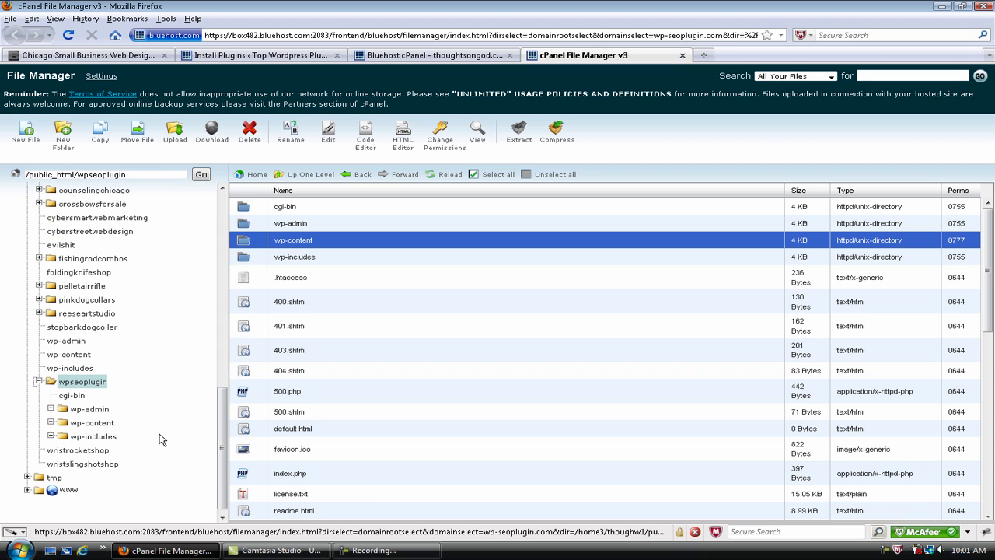
pyautogui.click(97, 423)
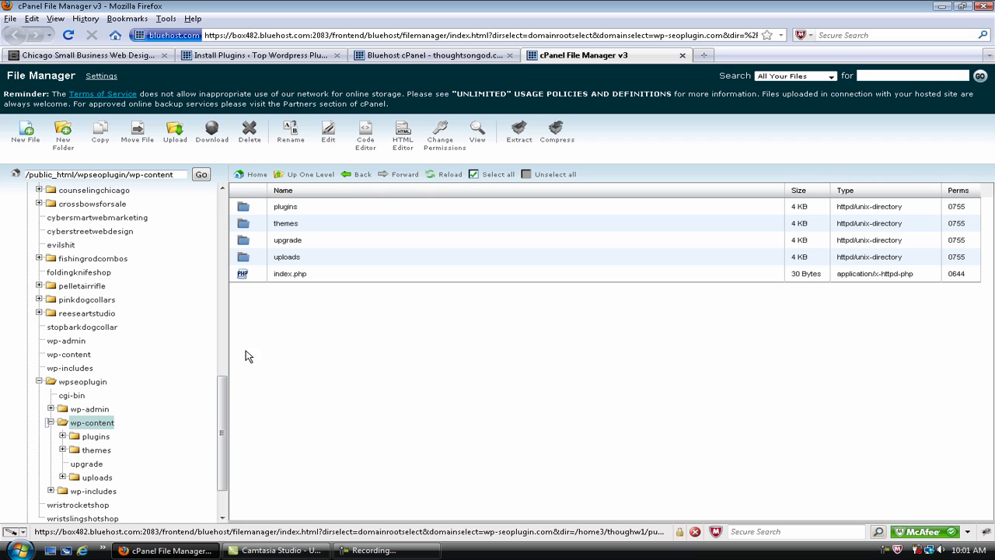
pyautogui.click(289, 258)
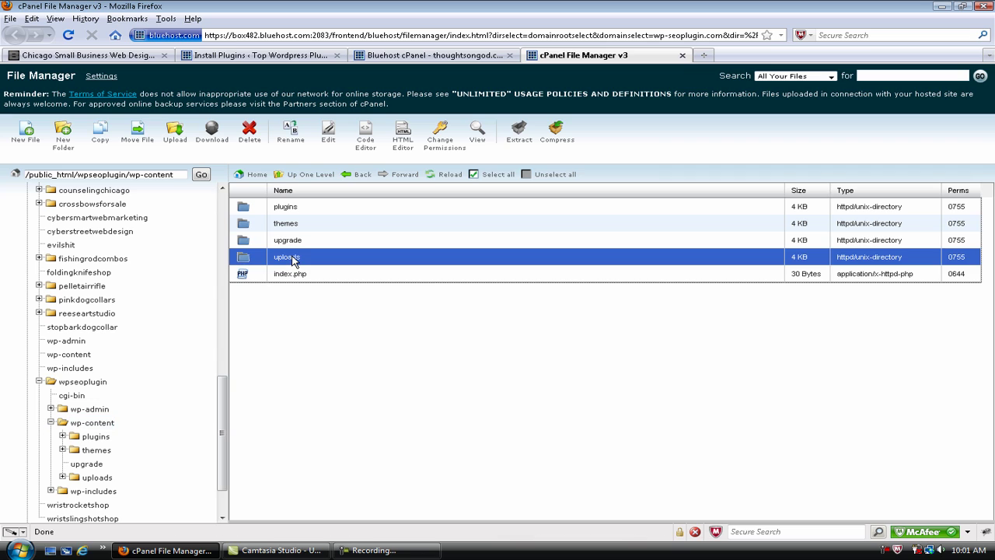
pyautogui.rightClick(294, 262)
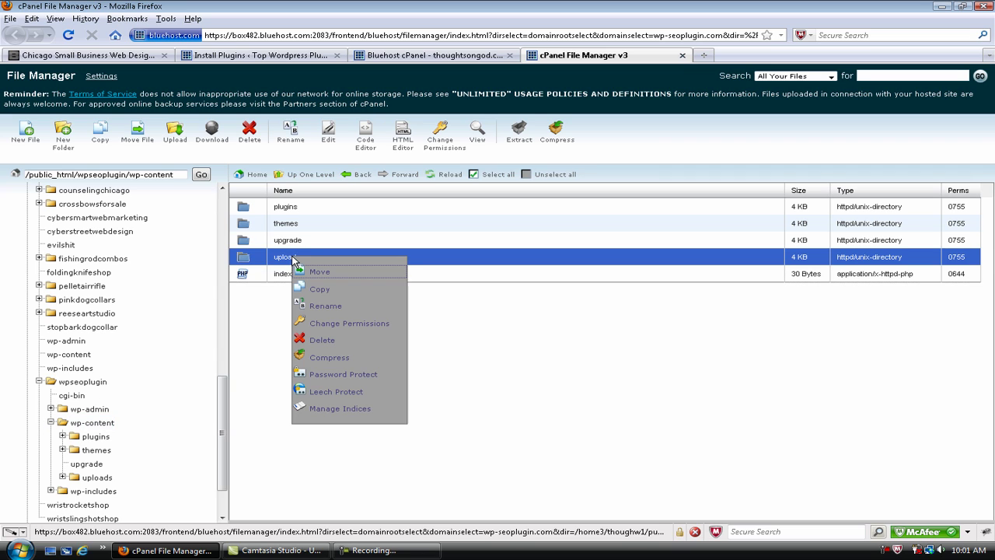
pyautogui.click(378, 324)
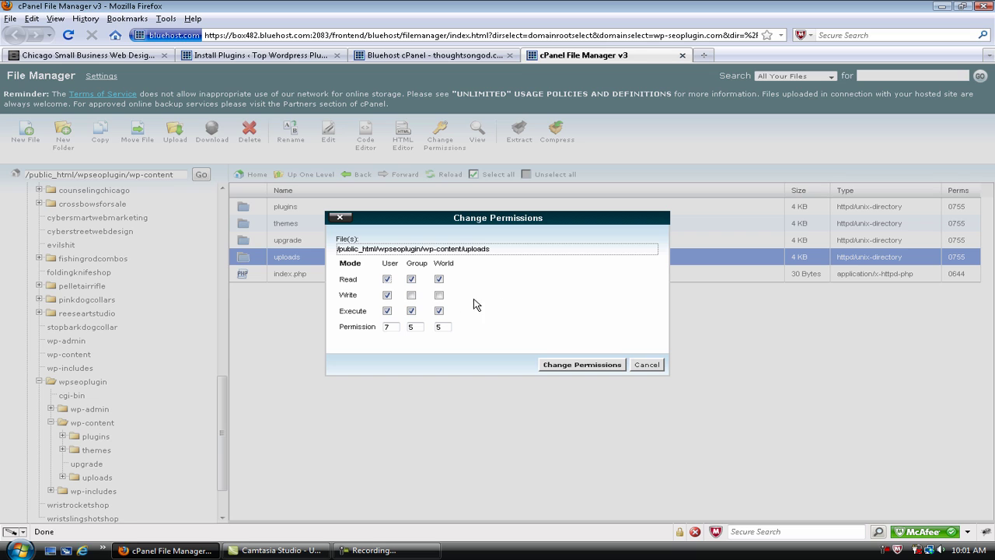
pyautogui.click(581, 365)
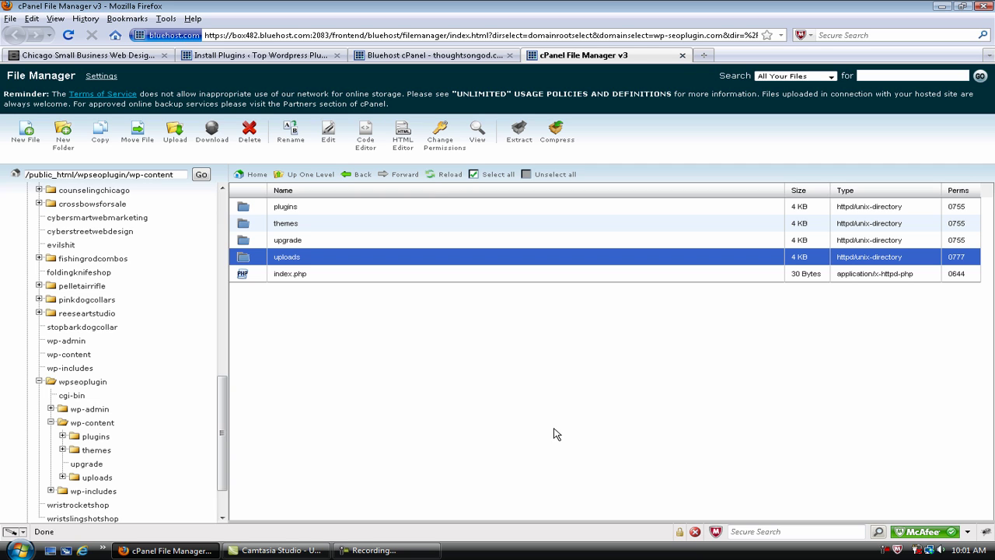
# Install W3 Total Cache 0.9.1.3 from the search results, confirm with OK, and activate it.
pyautogui.click(258, 55)
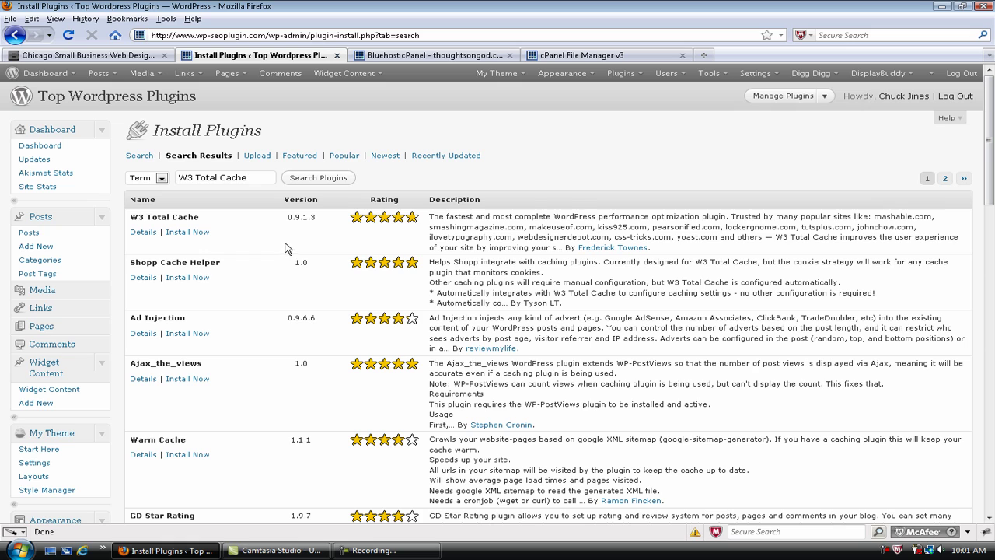
pyautogui.click(202, 234)
pyautogui.click(457, 290)
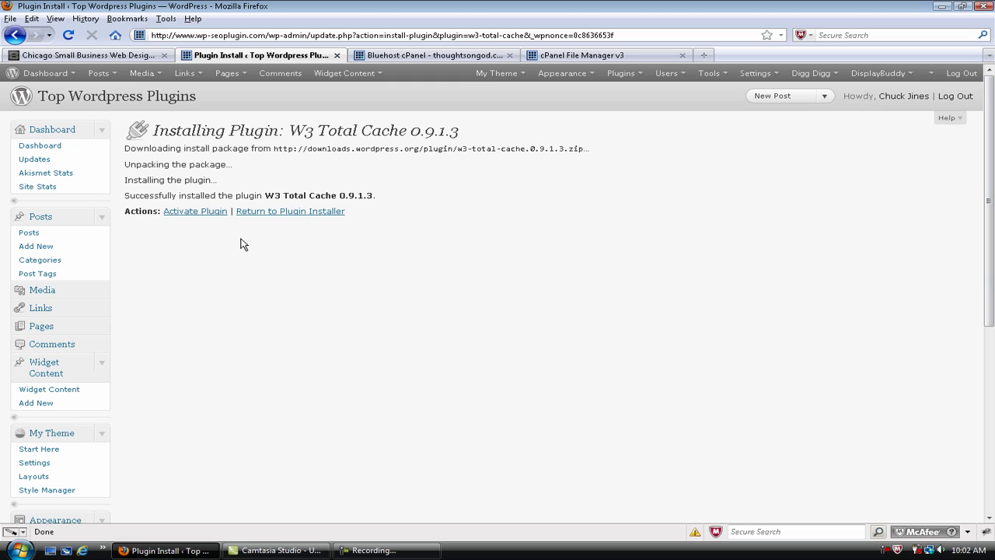
pyautogui.click(209, 216)
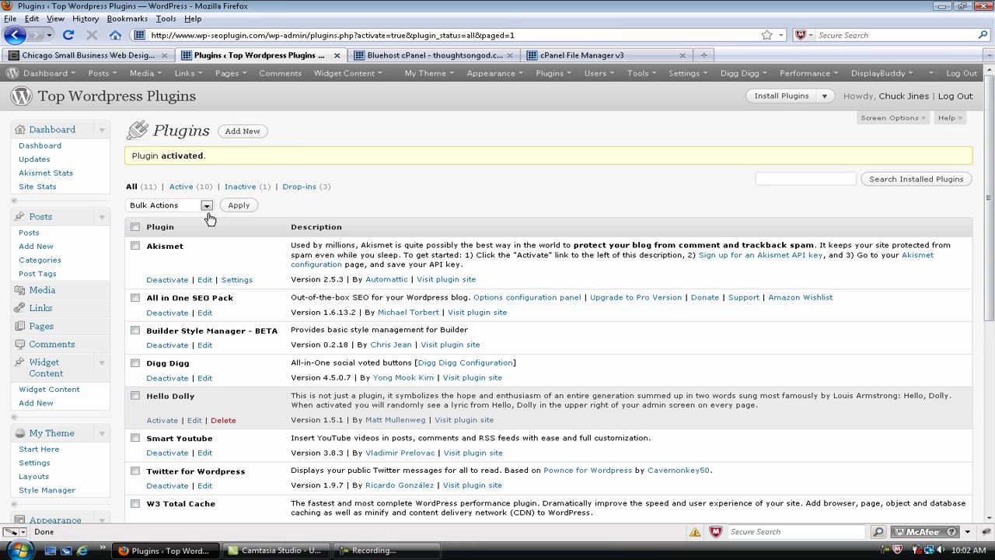
# Scroll to the active W3 Total Cache entry and expand the Performance menu's settings pages.
pyautogui.scroll(-6, 136, 259)
pyautogui.scroll(-2, 132, 259)
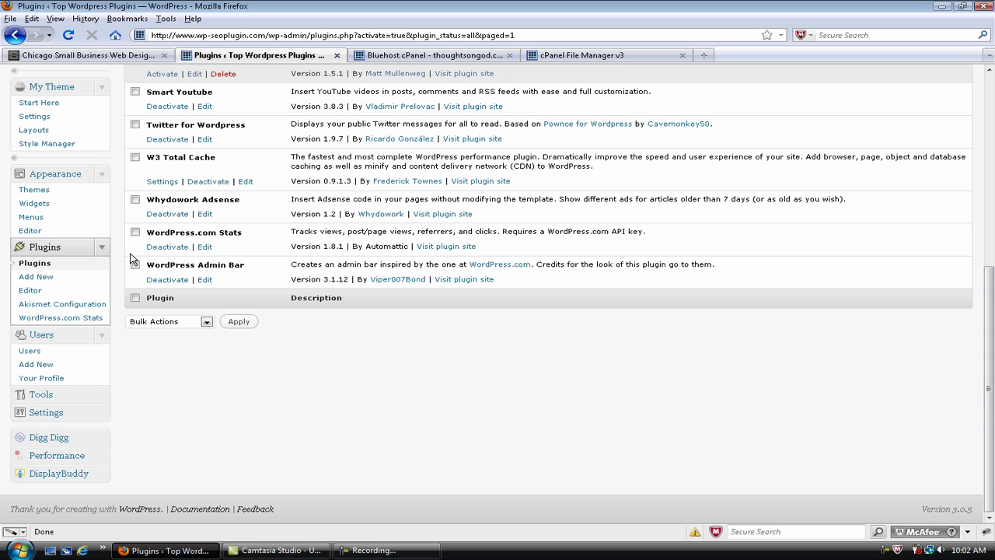
pyautogui.click(103, 459)
pyautogui.scroll(-3, 185, 438)
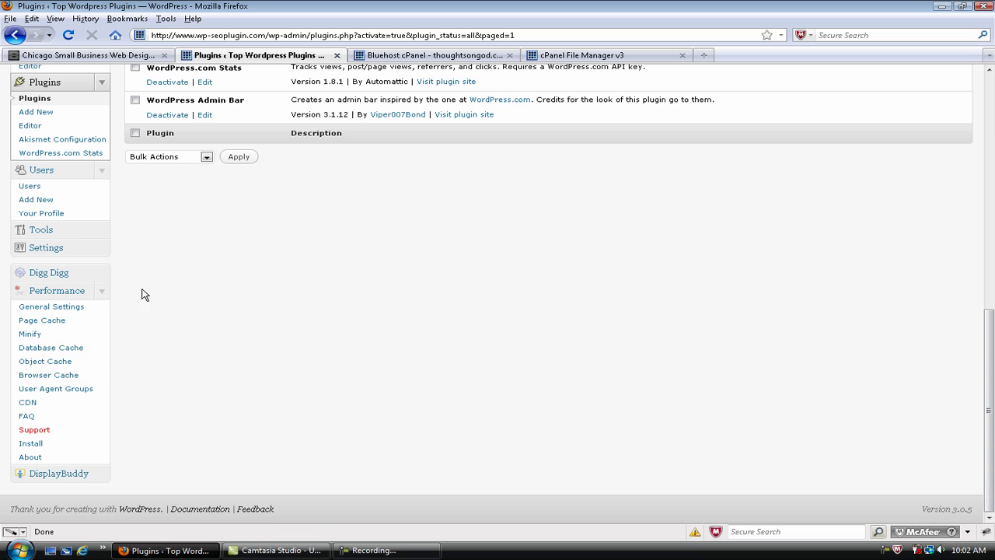
pyautogui.scroll(8, 195, 327)
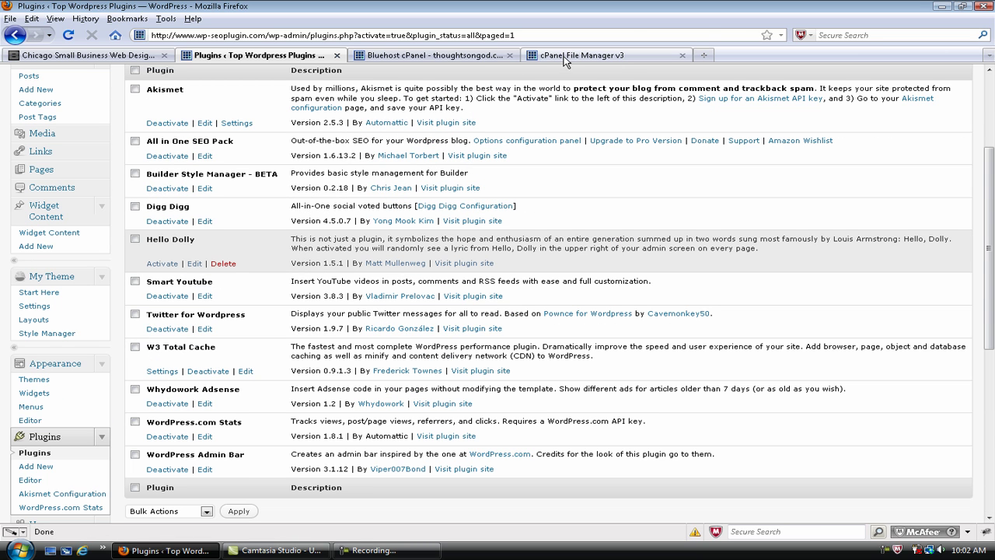
# Back in File Manager, remove write access from the uploads folder, restoring 0755.
pyautogui.click(560, 57)
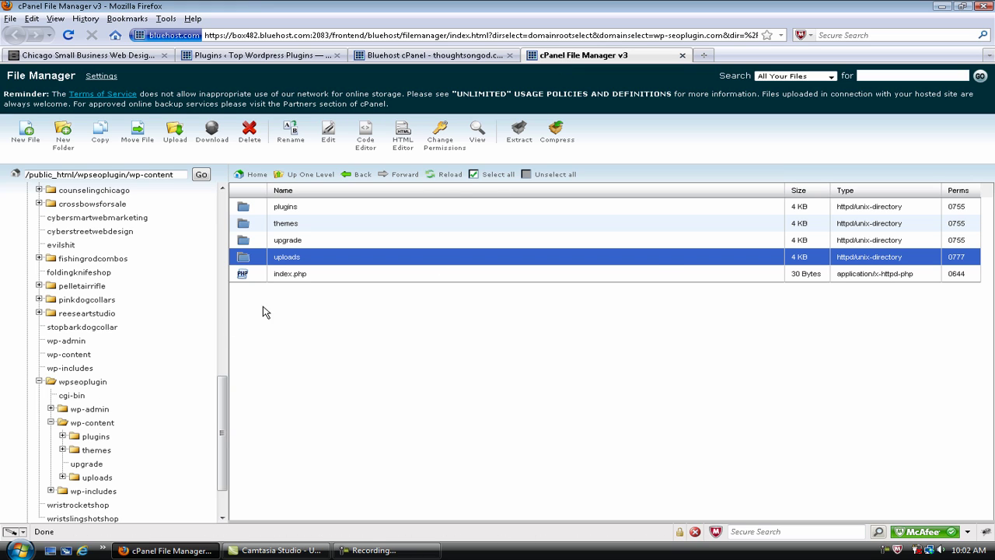
pyautogui.click(397, 57)
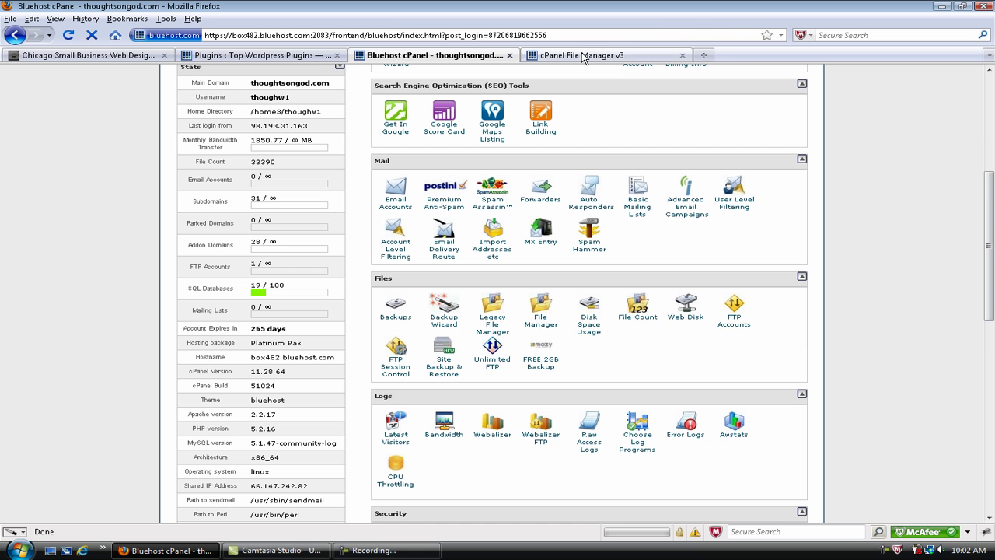
pyautogui.click(584, 57)
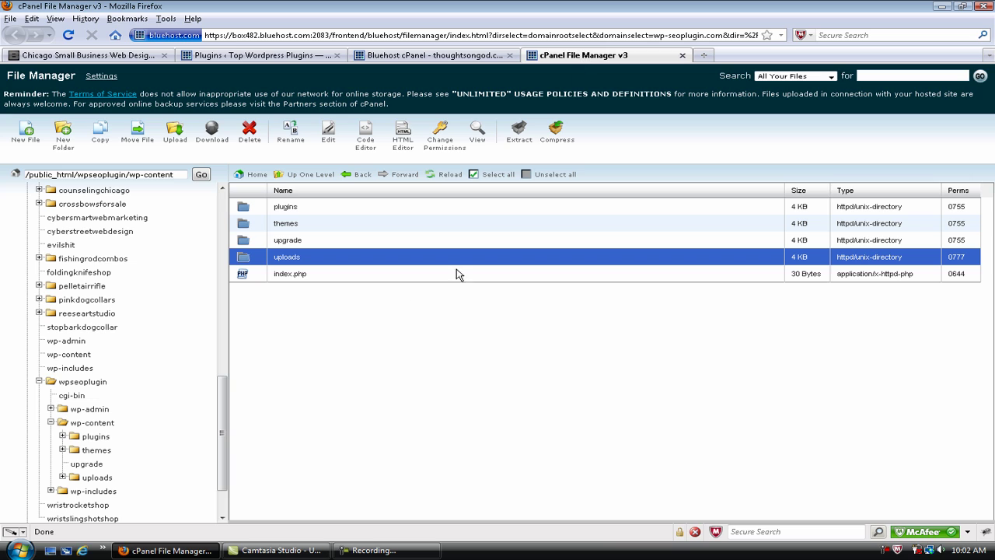
pyautogui.rightClick(299, 262)
pyautogui.click(343, 326)
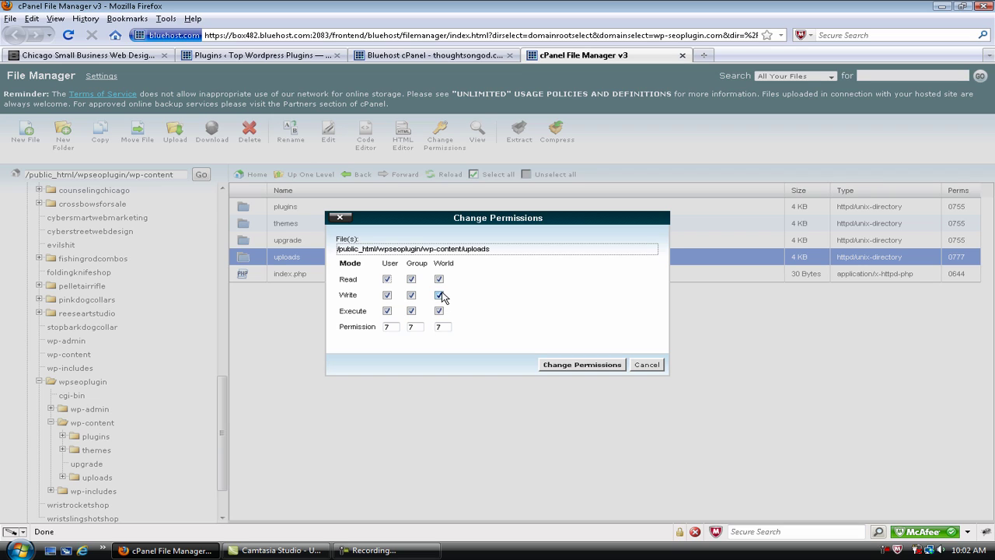
pyautogui.click(439, 295)
pyautogui.click(573, 367)
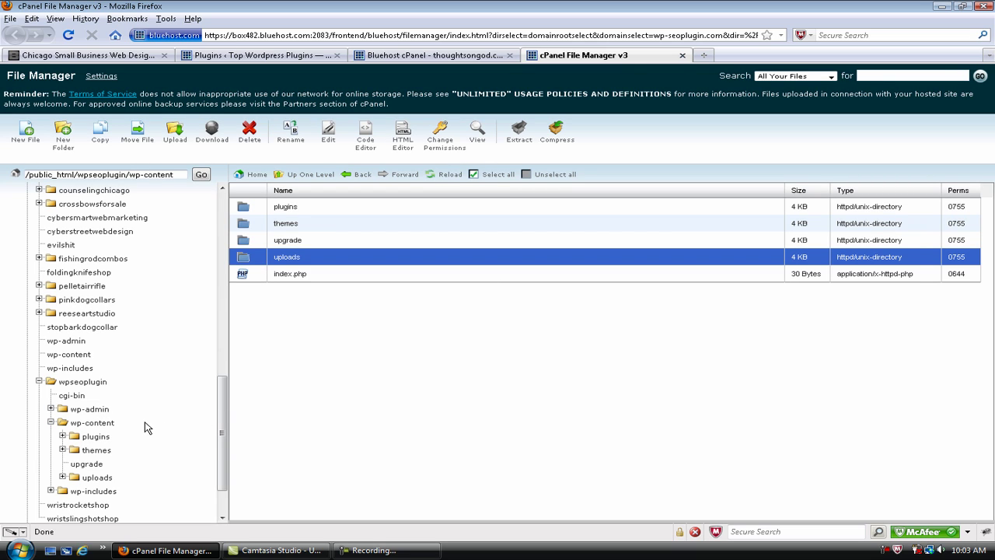
pyautogui.scroll(-1, 144, 428)
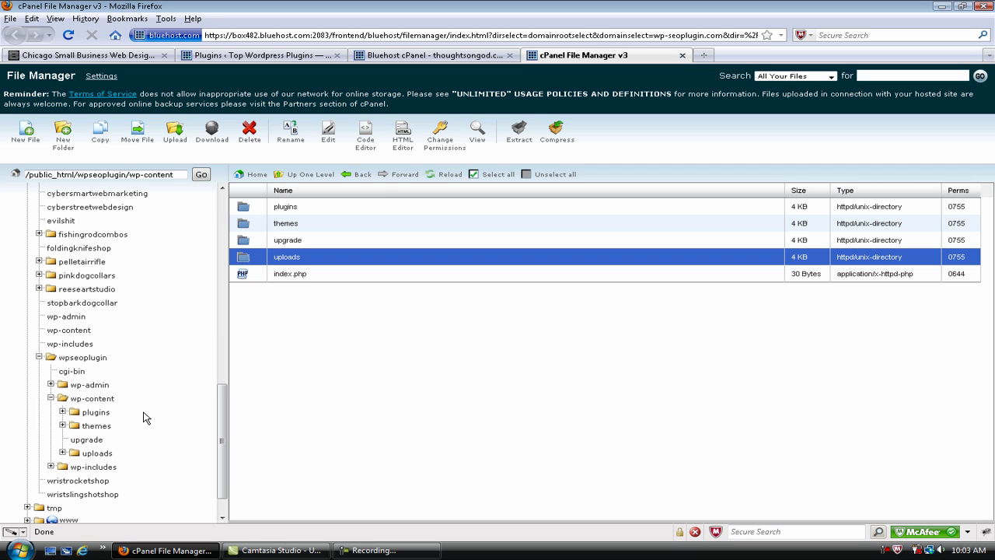
# In the wpseoplugin folder, remove write access from wp-content, restoring 0755.
pyautogui.click(101, 362)
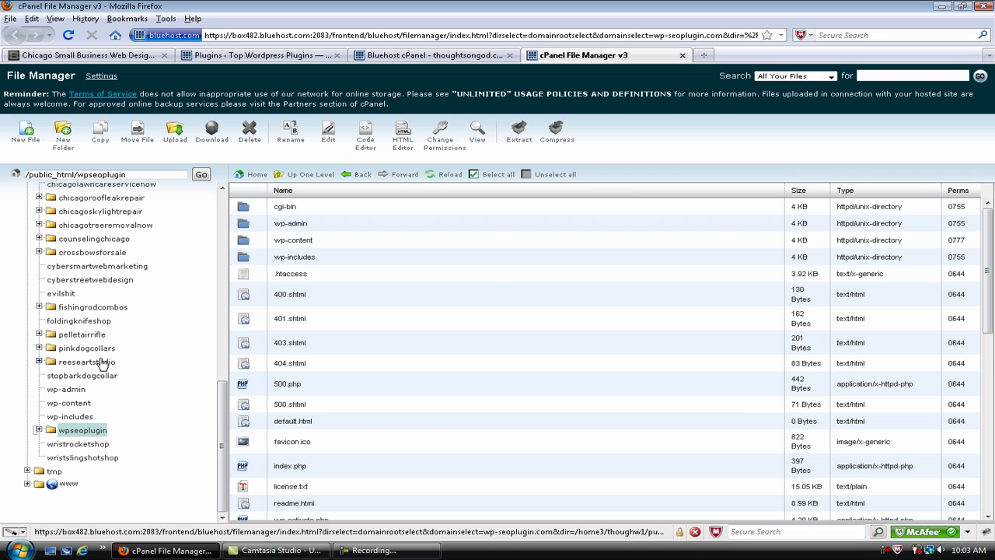
pyautogui.click(310, 242)
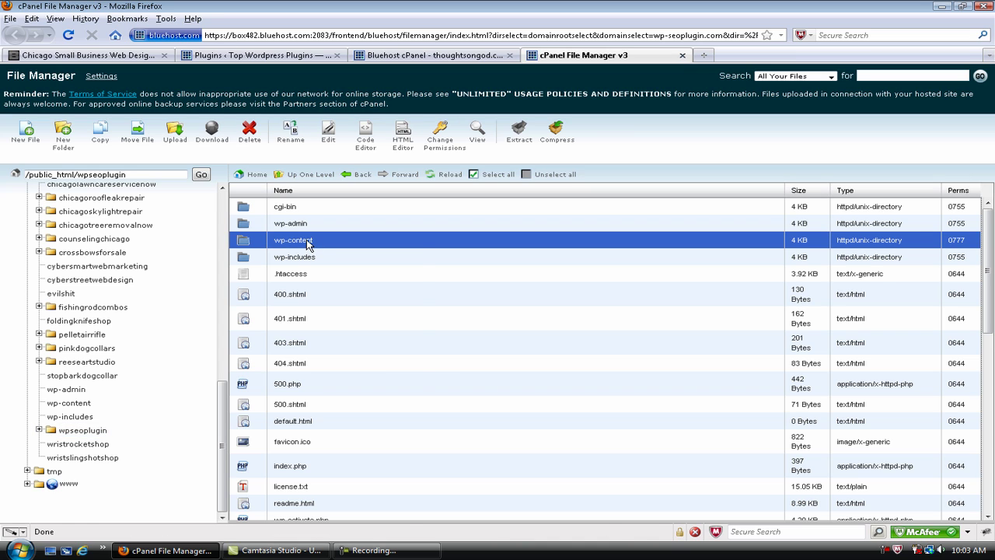
pyautogui.rightClick(308, 243)
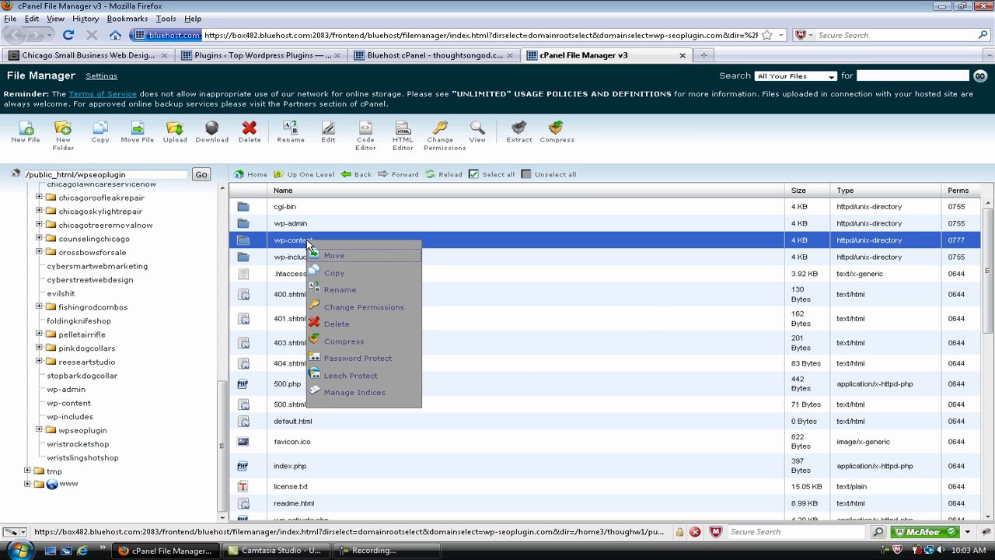
pyautogui.click(363, 307)
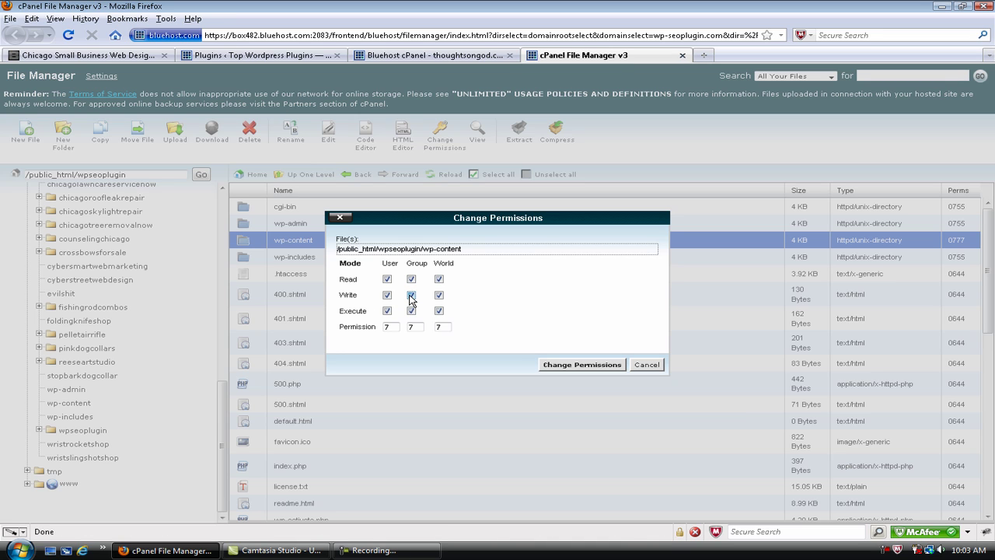
pyautogui.click(412, 296)
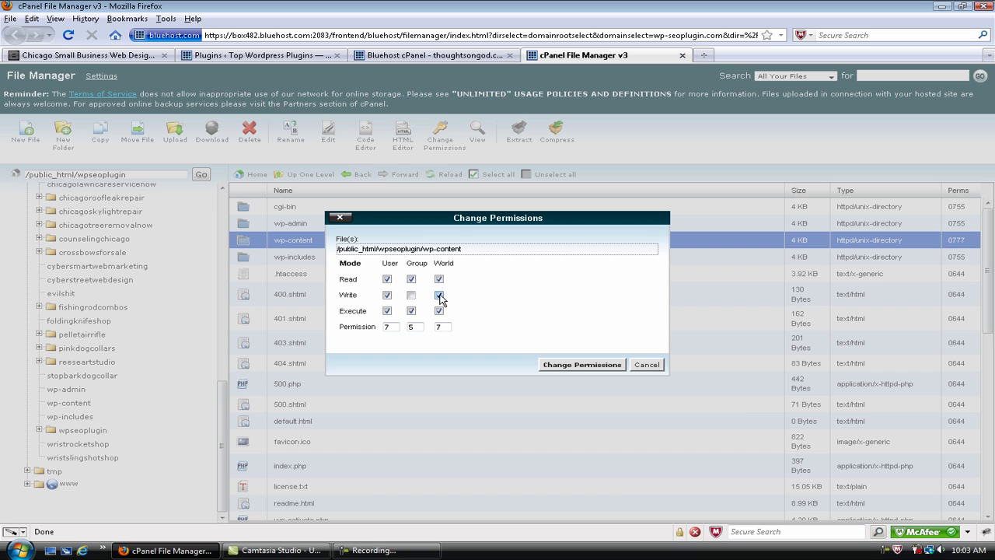
pyautogui.click(573, 365)
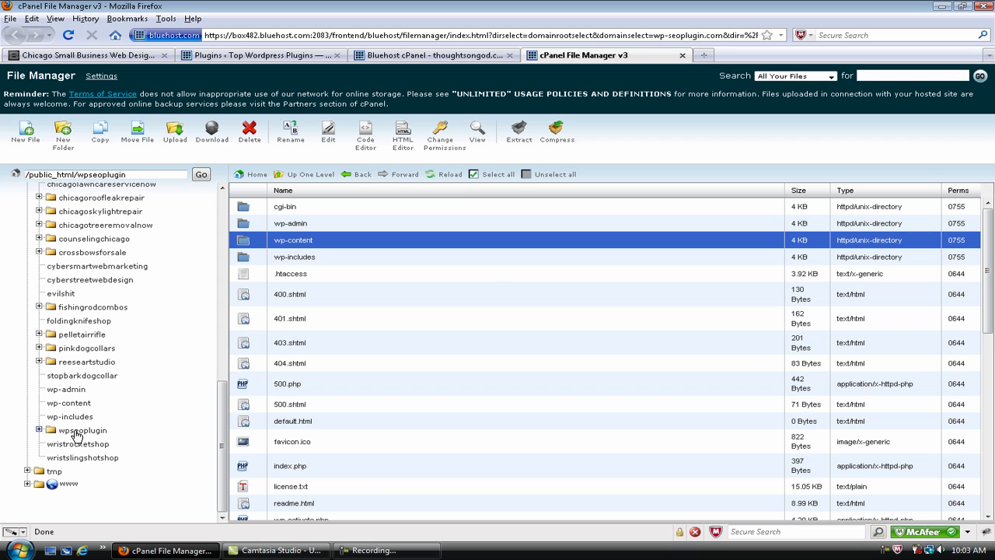
pyautogui.click(75, 431)
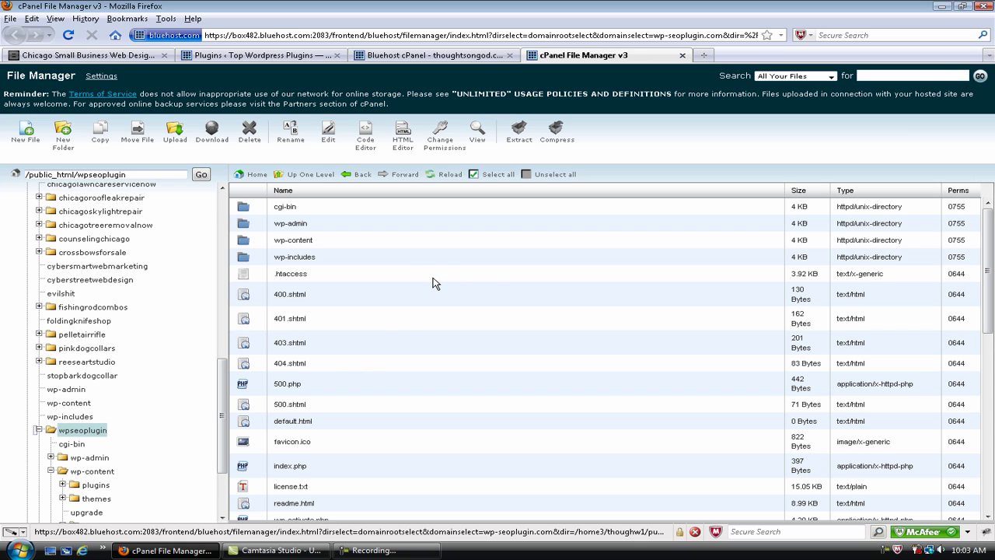
pyautogui.click(311, 246)
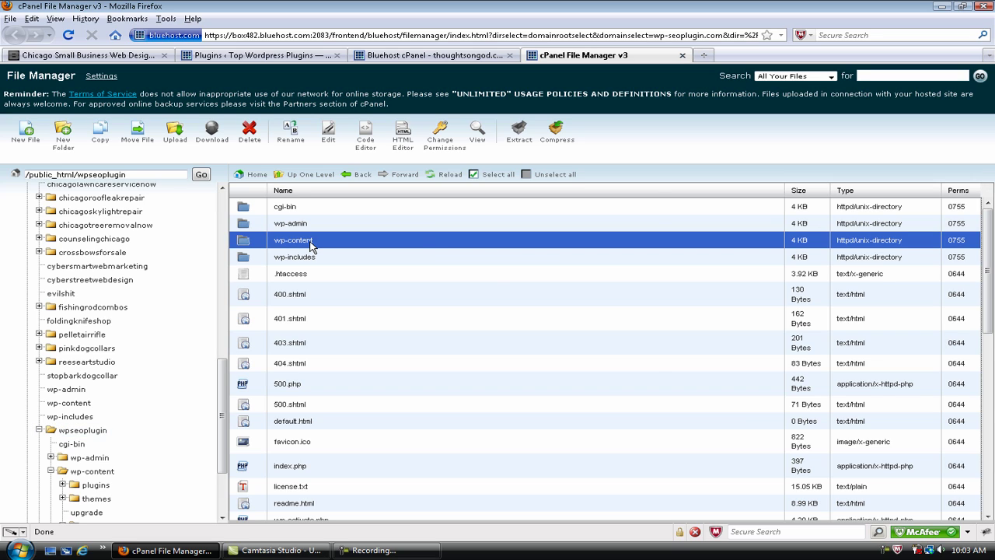
pyautogui.rightClick(311, 246)
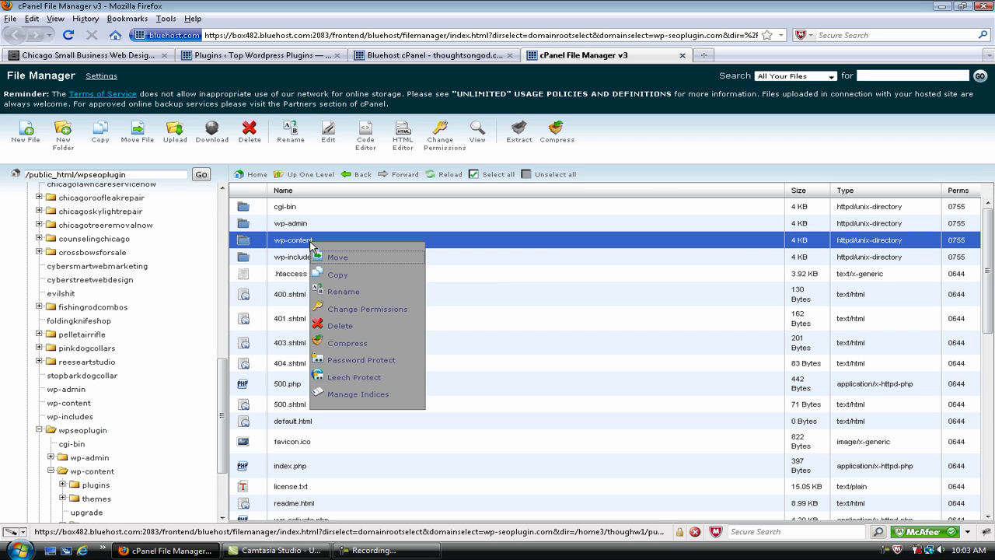
pyautogui.click(380, 311)
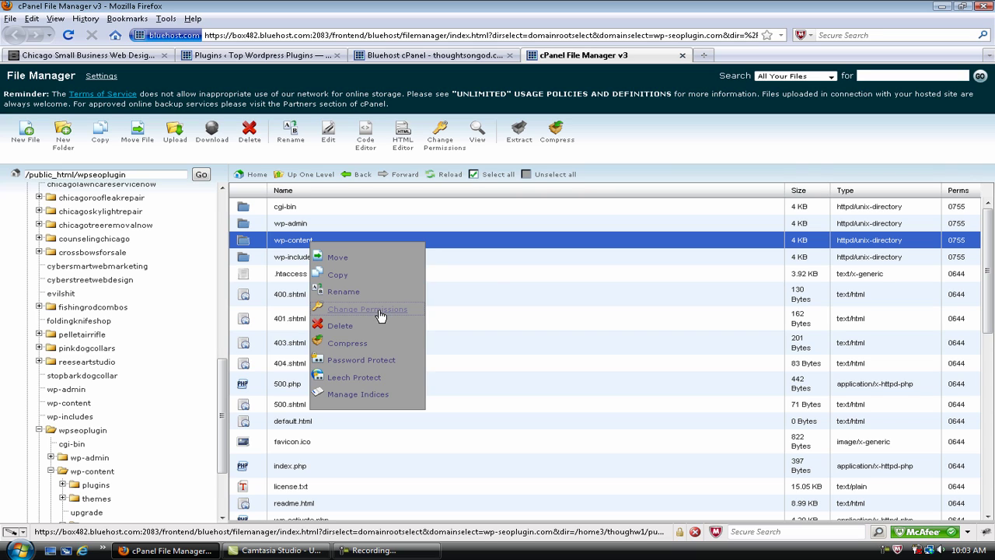
pyautogui.click(181, 326)
pyautogui.scroll(-2, 182, 329)
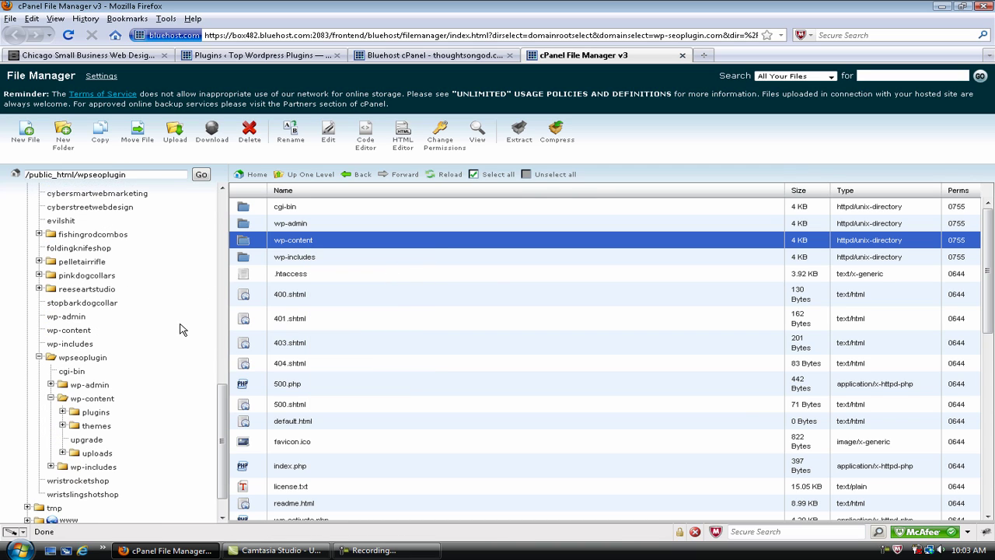
pyautogui.scroll(-1, 181, 329)
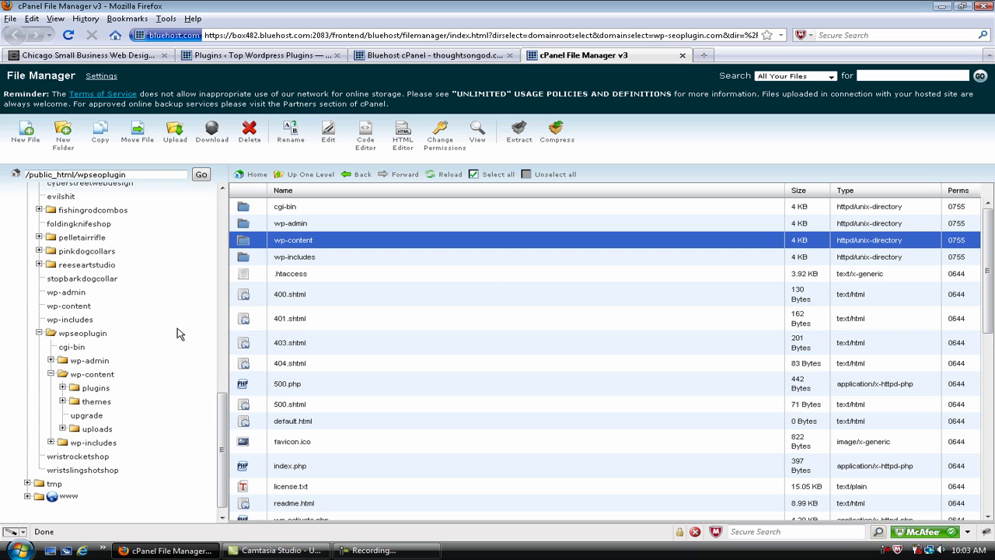
# Re-apply 0755 permissions to wp-content/uploads in the cPanel File Manager.
pyautogui.click(107, 377)
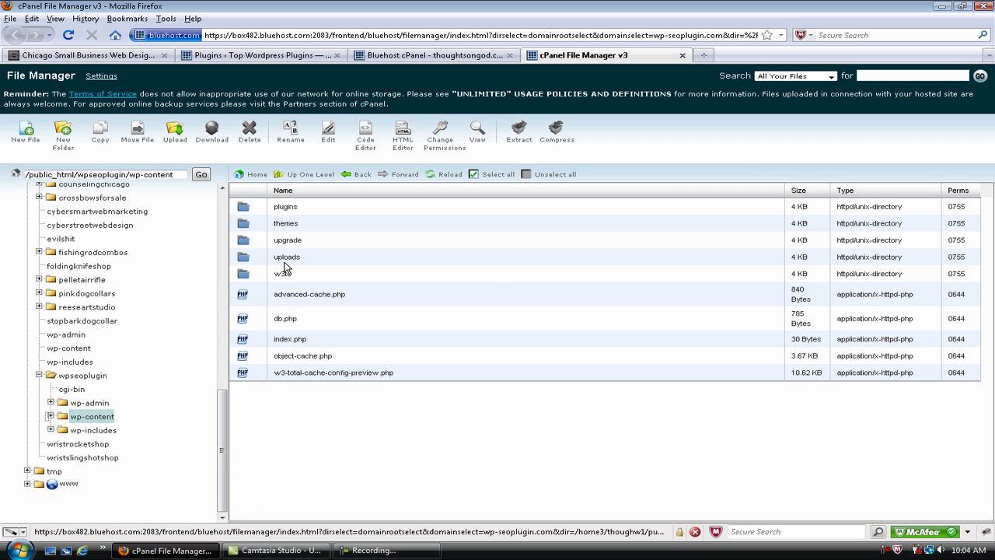
pyautogui.click(288, 257)
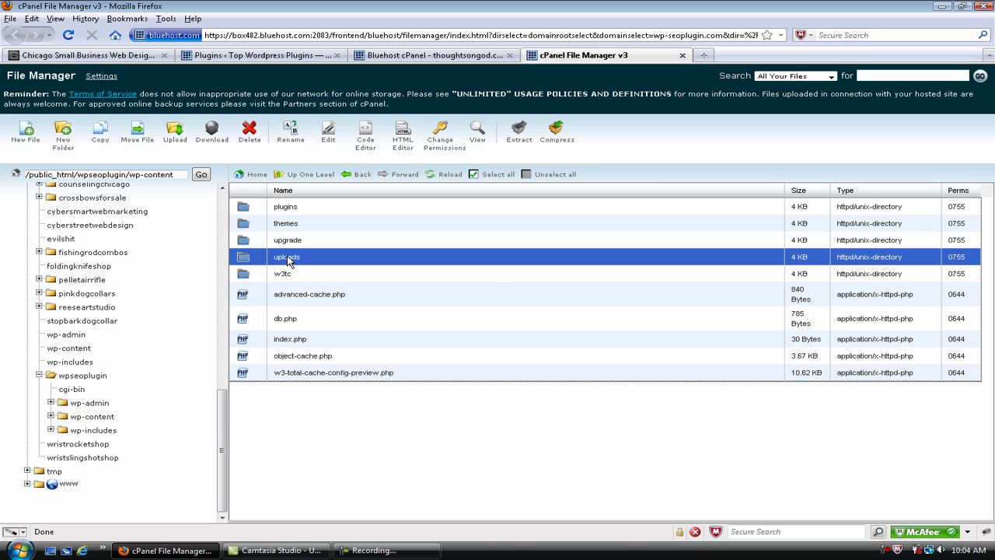
pyautogui.rightClick(289, 262)
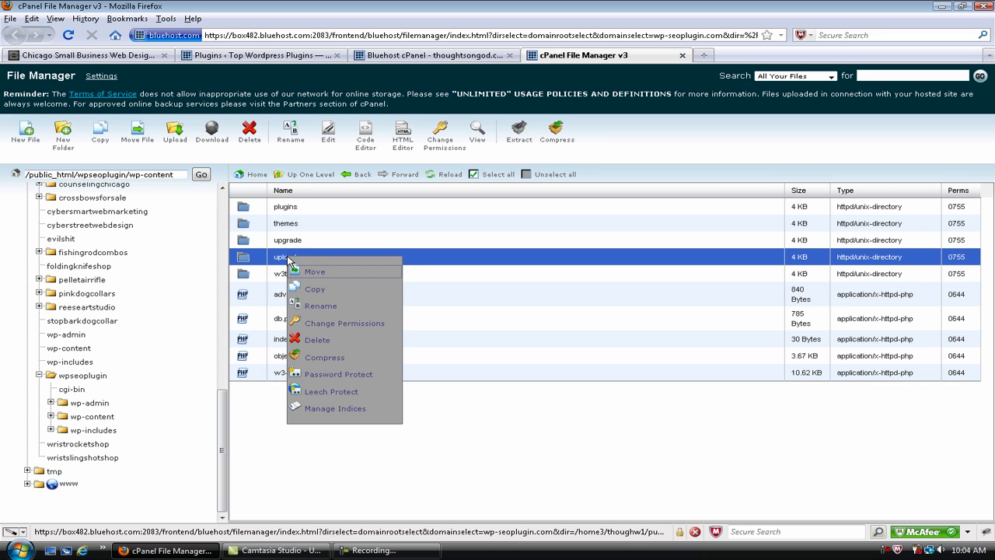
pyautogui.click(373, 323)
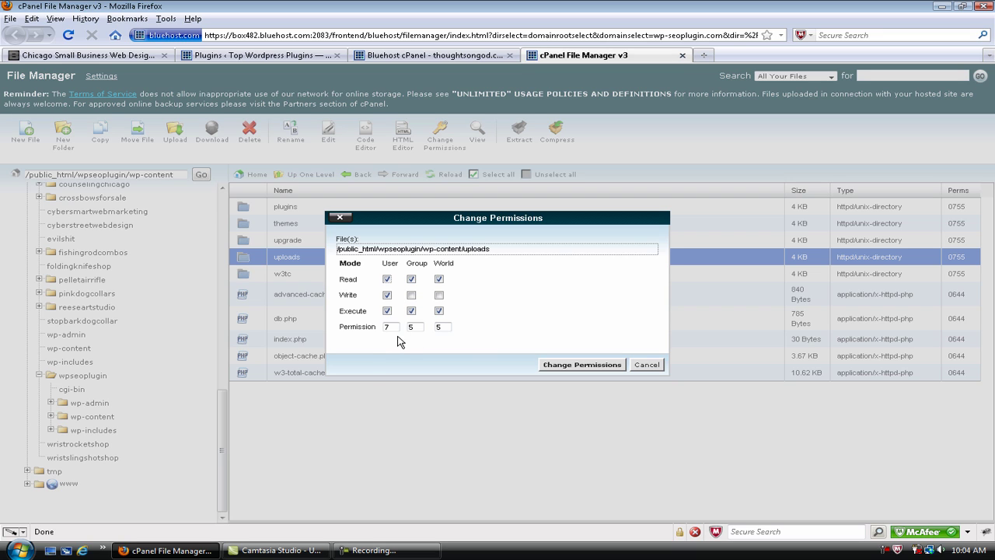
pyautogui.click(578, 364)
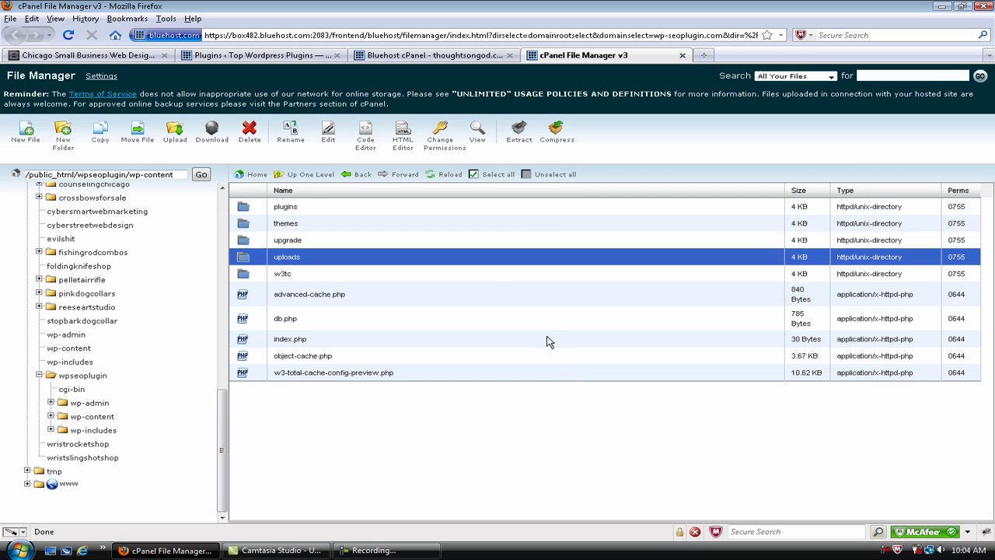
# Verify W3 Total Cache shows as active on the Plugins page, then load the wp-seoplugin.com front page.
pyautogui.click(259, 56)
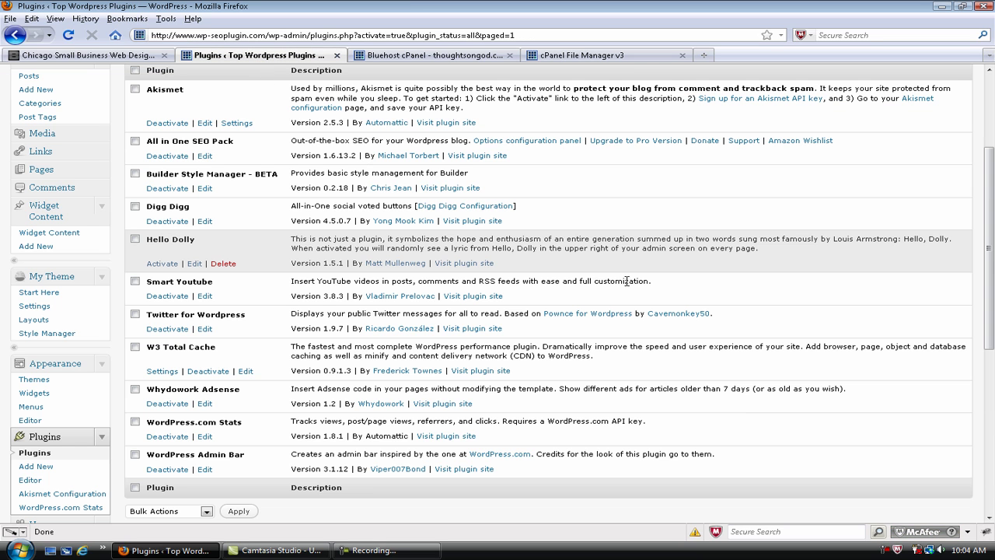
pyautogui.scroll(-3, 627, 281)
pyautogui.scroll(5, 627, 281)
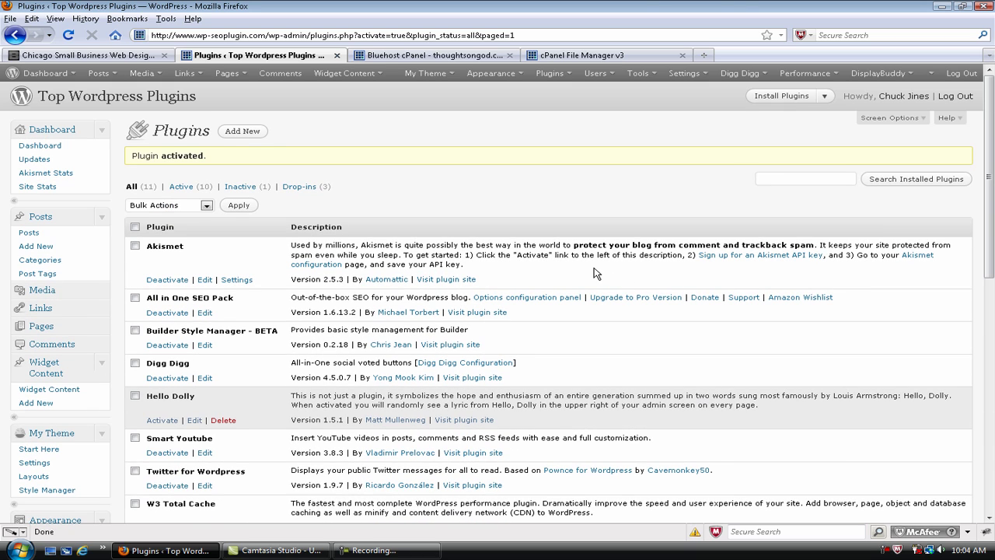
pyautogui.scroll(-2, 596, 272)
pyautogui.scroll(-9, 596, 272)
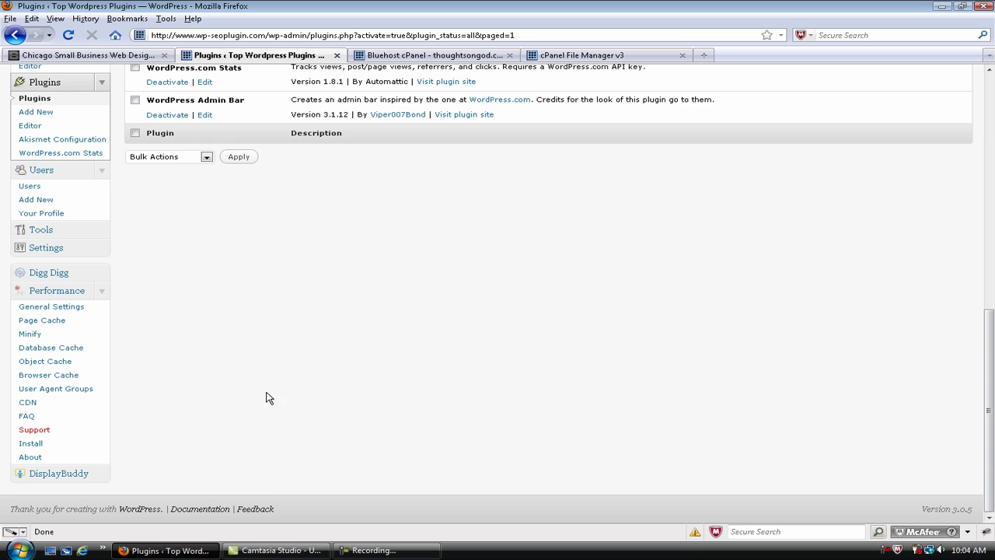
pyautogui.scroll(10, 271, 398)
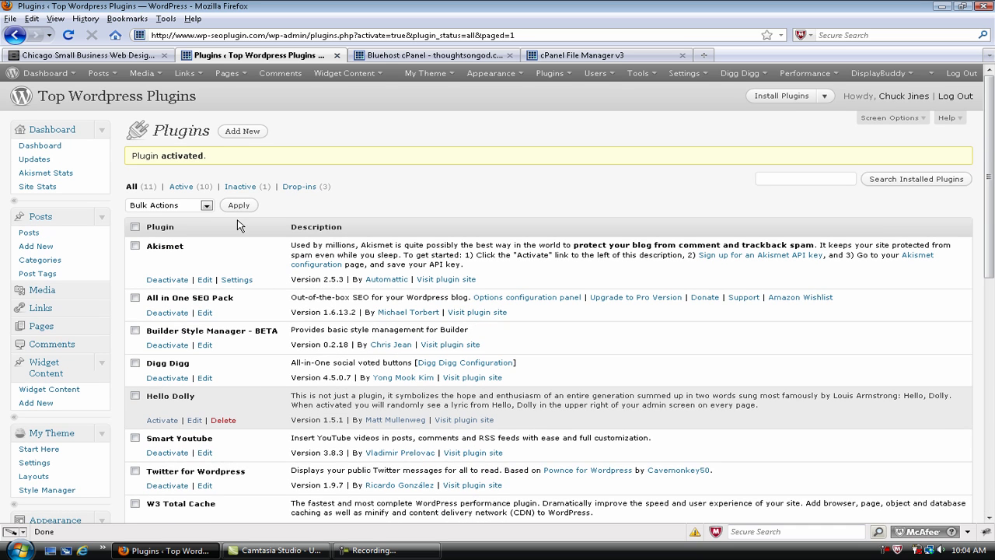
pyautogui.click(173, 113)
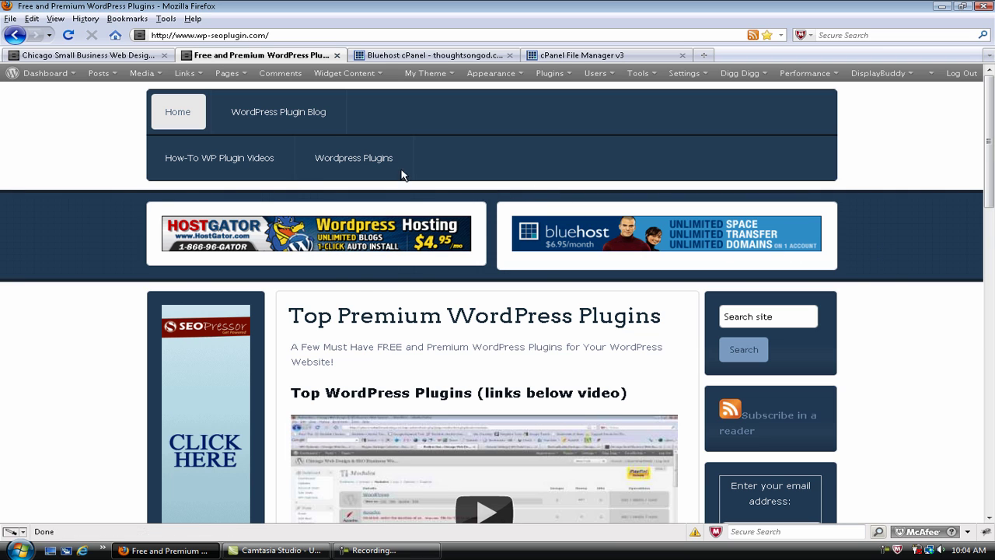
pyautogui.moveTo(252, 157)
pyautogui.click(243, 196)
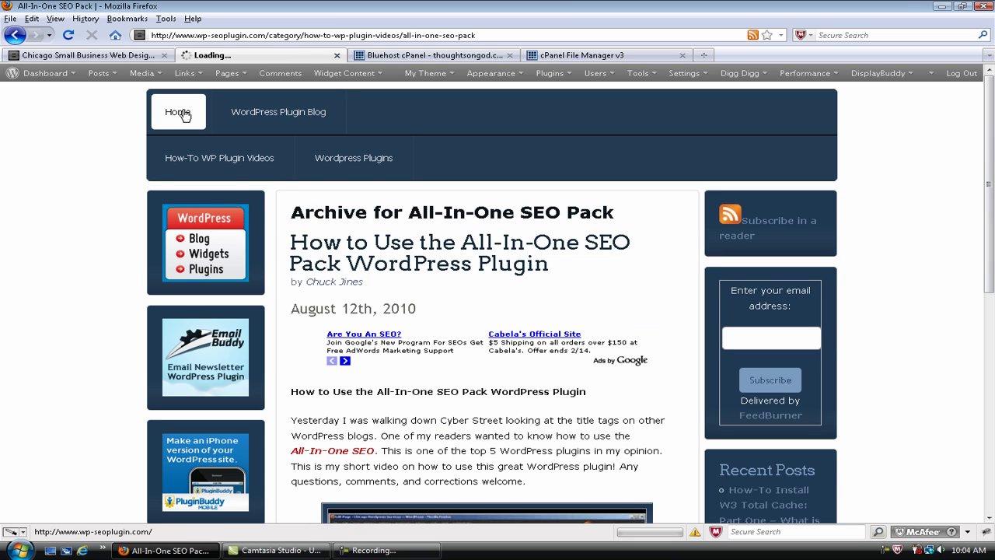
pyautogui.click(185, 115)
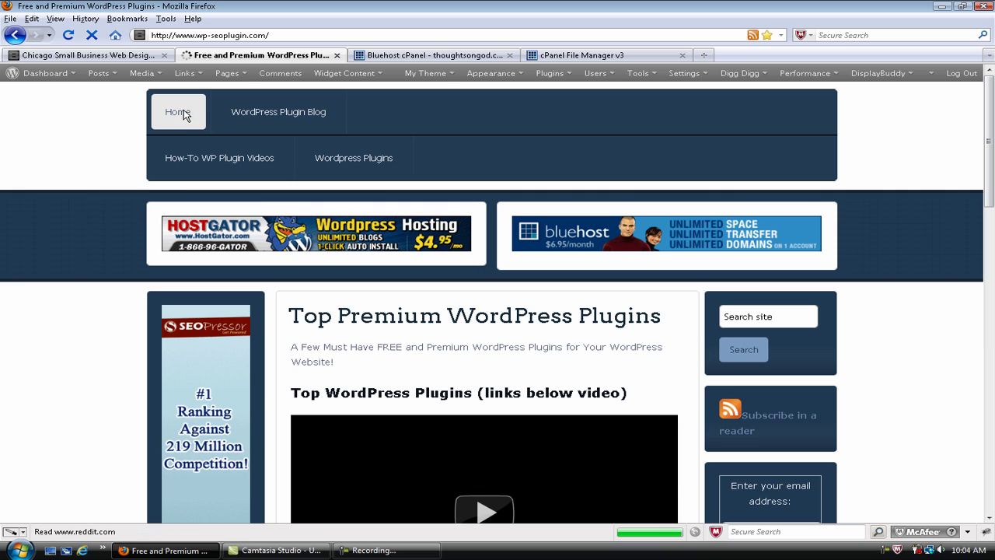
pyautogui.moveTo(231, 160)
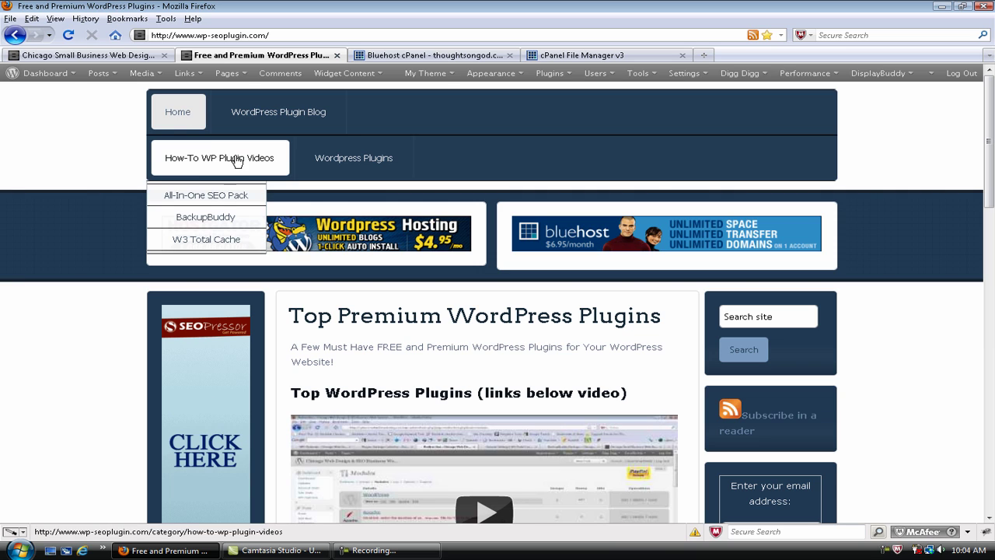
pyautogui.click(229, 242)
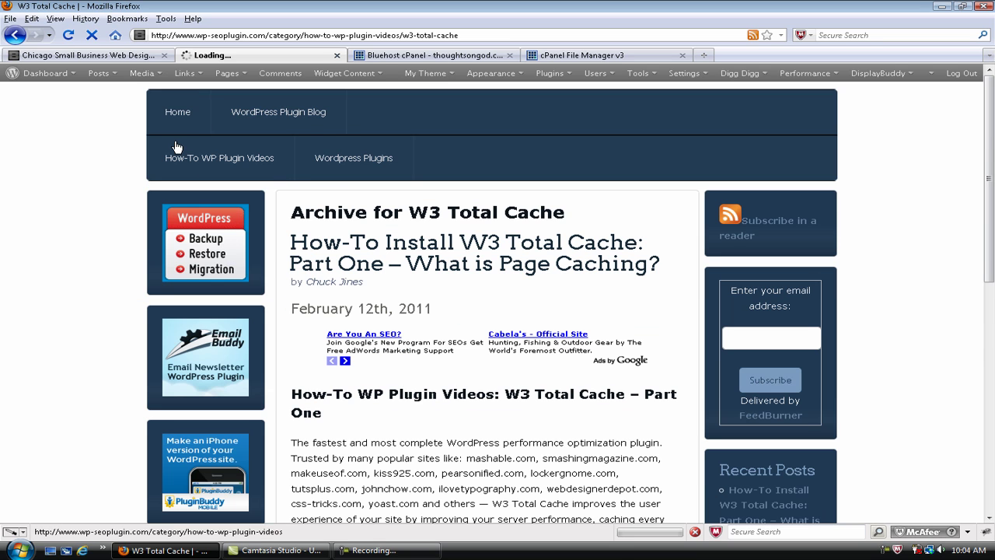
pyautogui.click(176, 114)
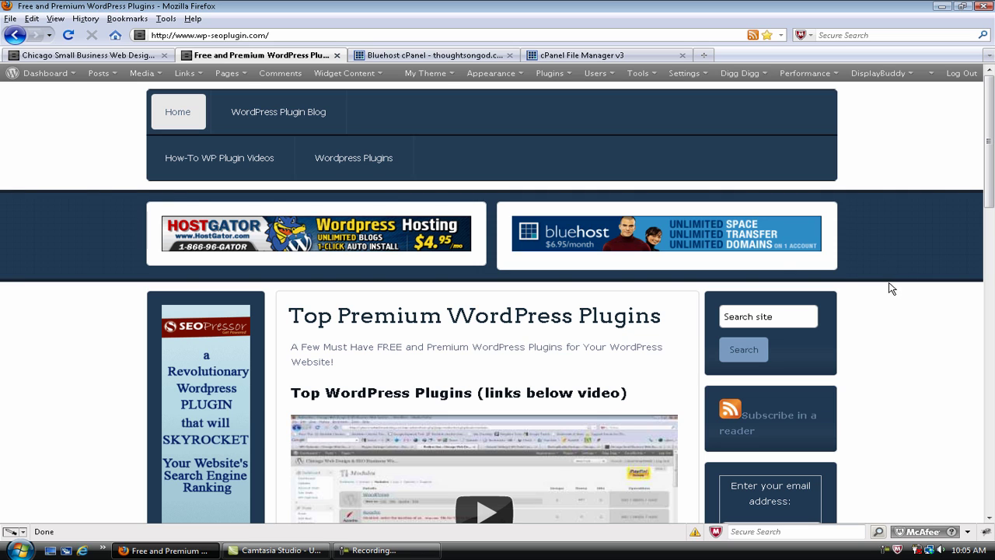
pyautogui.click(246, 155)
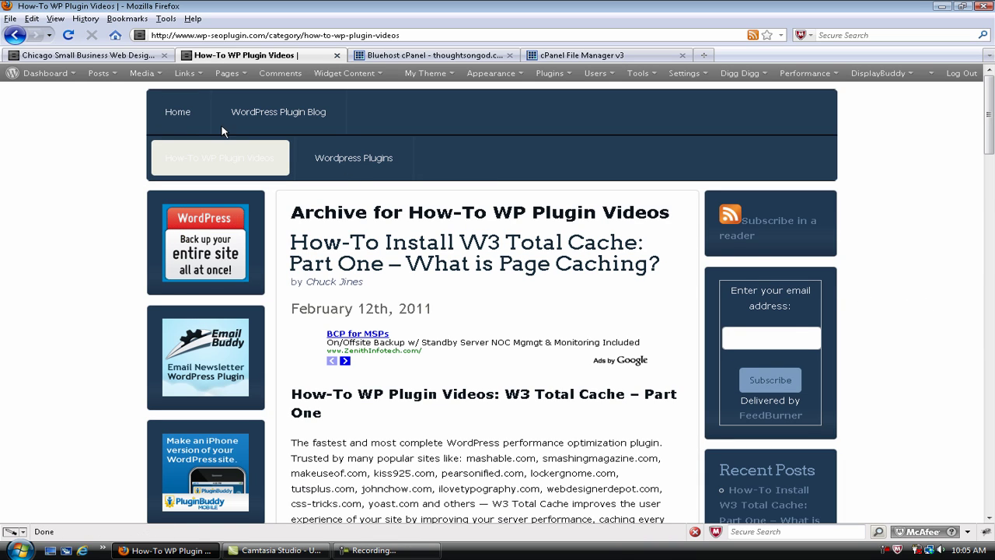
pyautogui.click(466, 253)
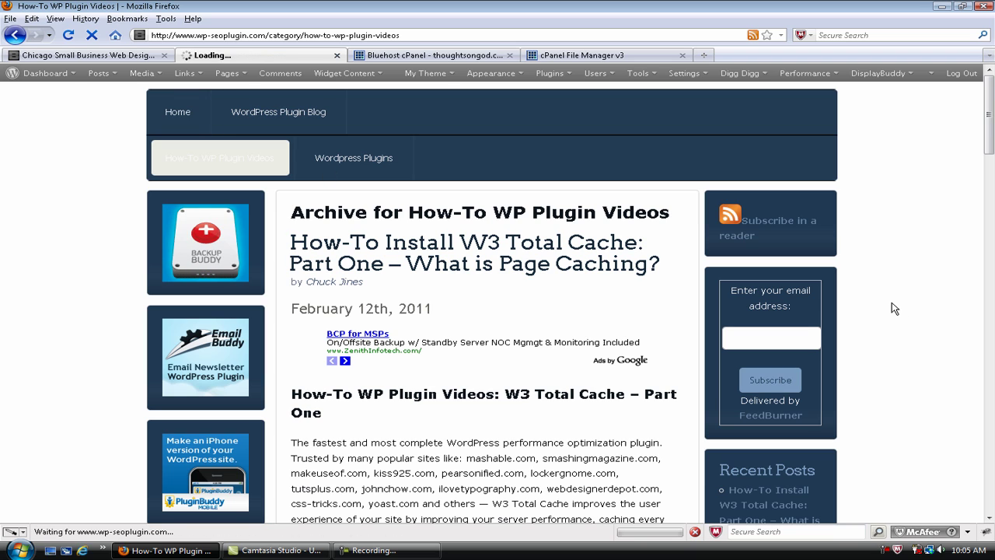